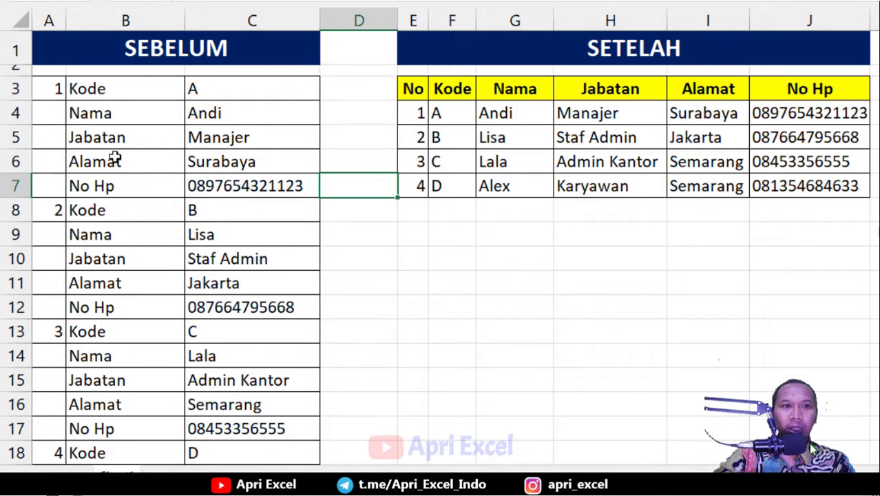
drag(153, 88, 223, 425)
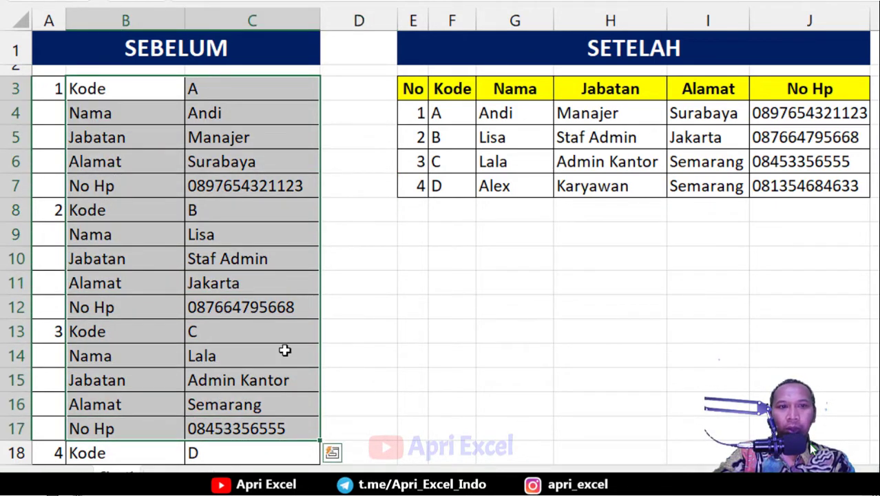
click(351, 180)
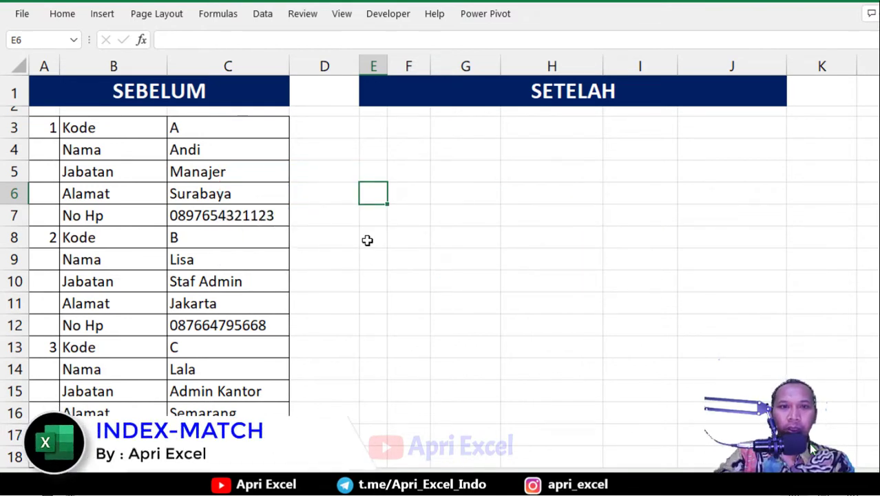
drag(44, 130, 47, 218)
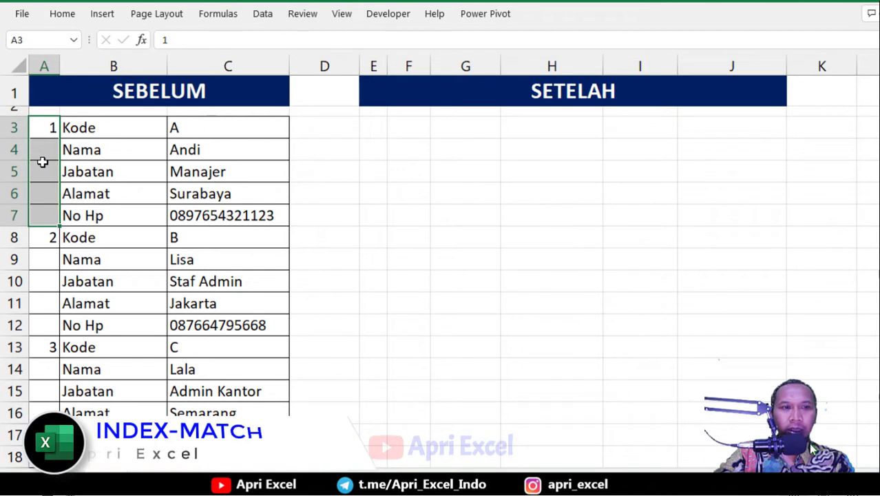
click(42, 163)
click(52, 133)
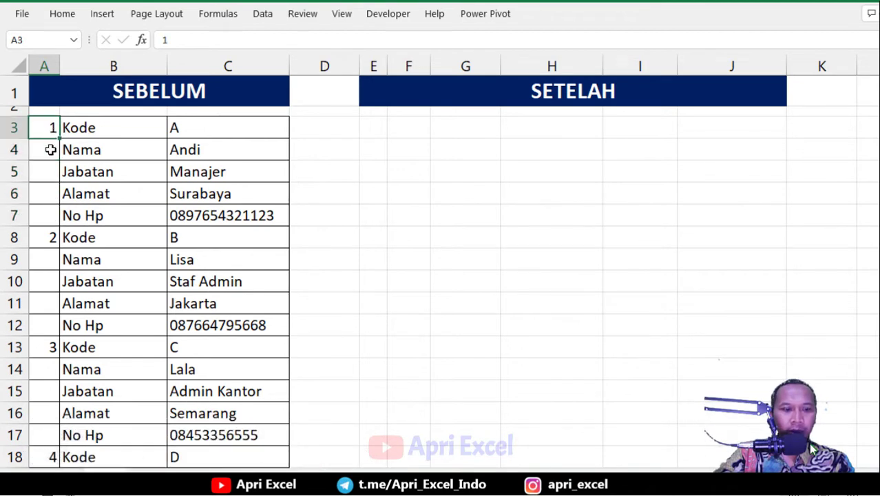
click(51, 150)
text(1)
key(Return)
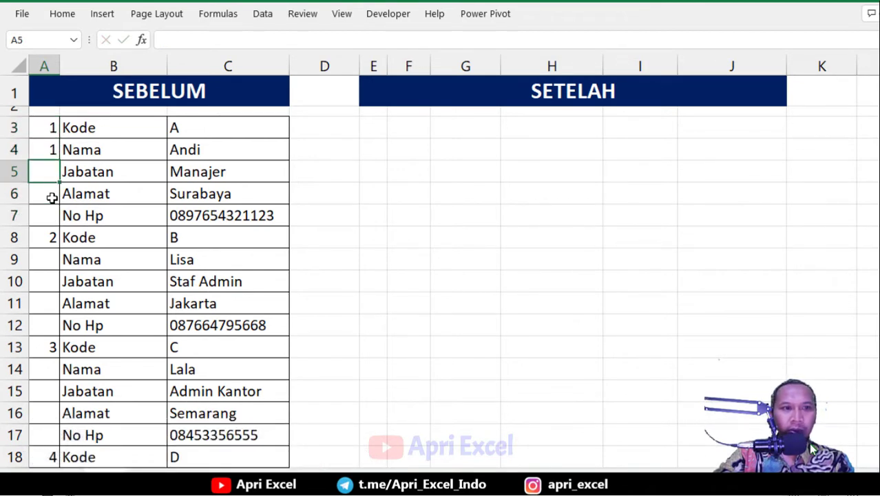
text(1)
key(Return)
drag(44, 146, 44, 168)
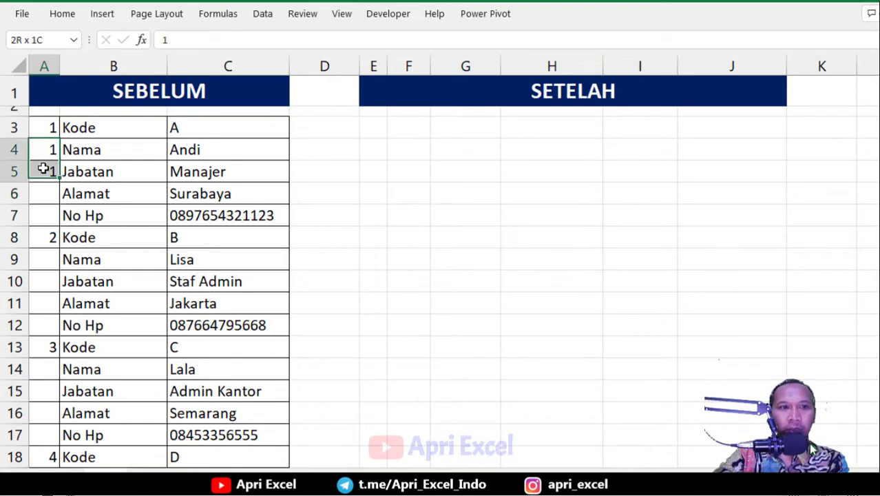
key(Delete)
click(355, 187)
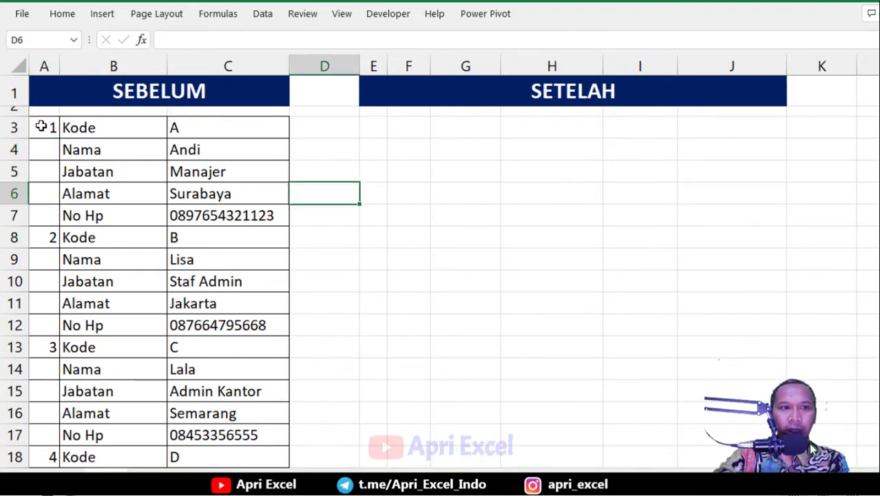
Select only the blank cells of the SEBELUM table's column A numbering with Go To Special and fill them all at once with =A3.
drag(41, 126, 43, 441)
key(ctrl+g)
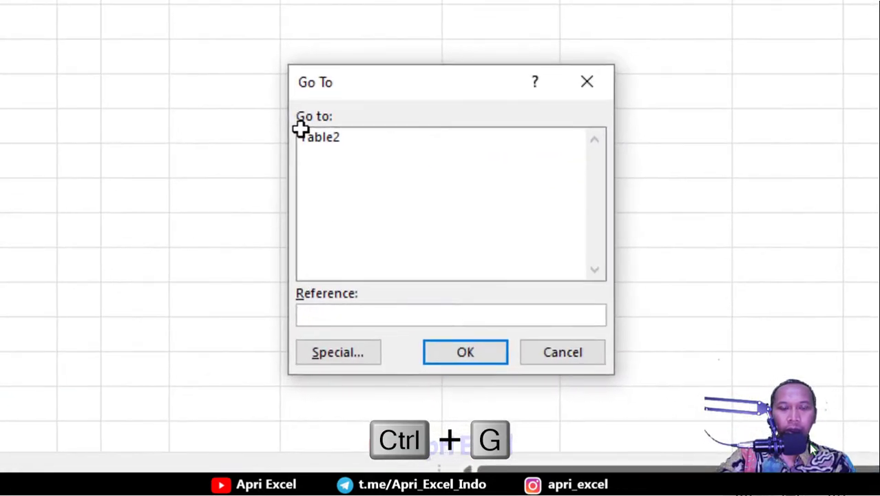
click(338, 363)
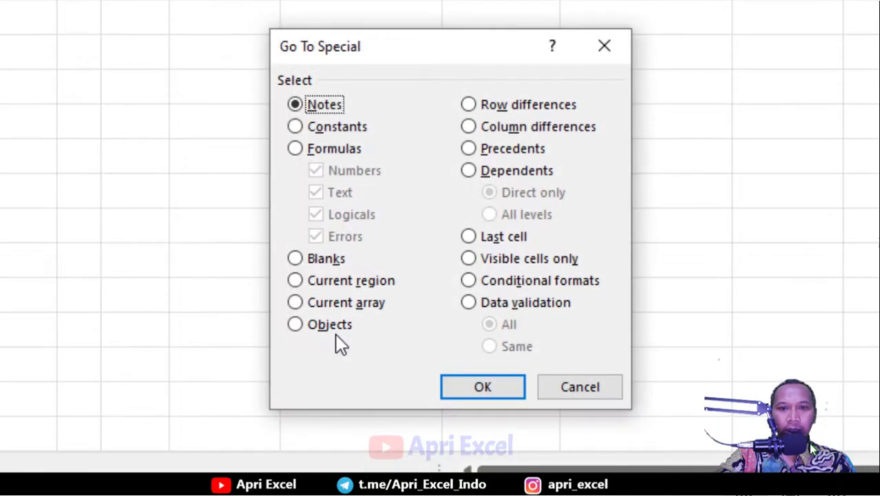
click(330, 260)
click(482, 387)
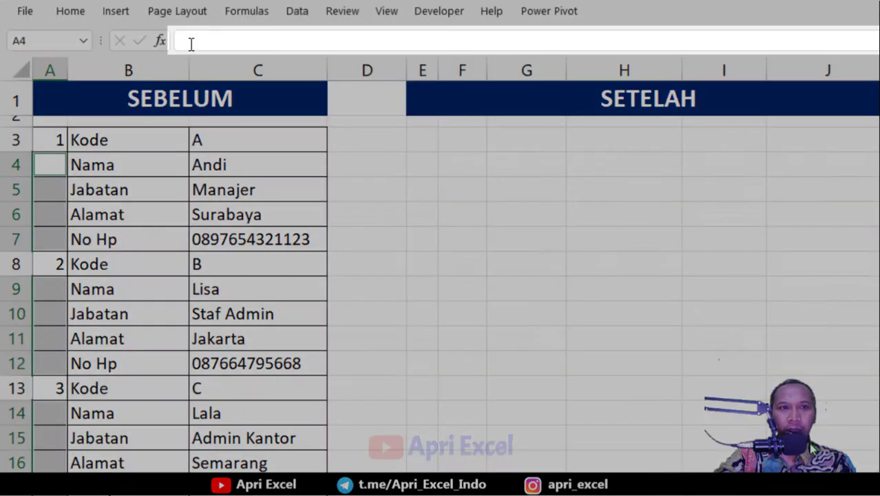
click(191, 42)
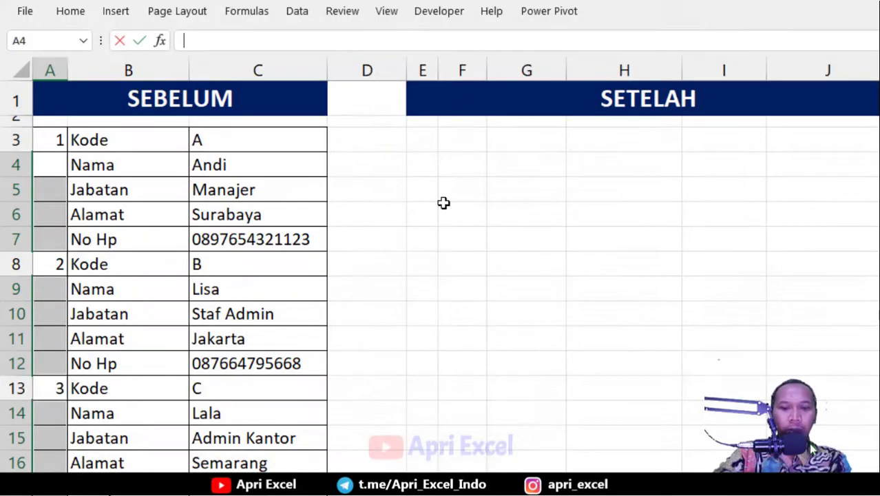
text(=)
click(45, 140)
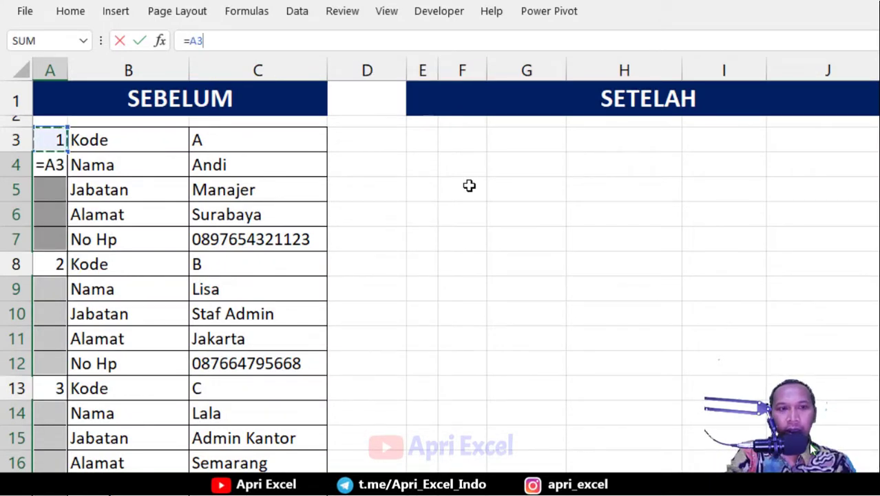
key(ctrl+Return)
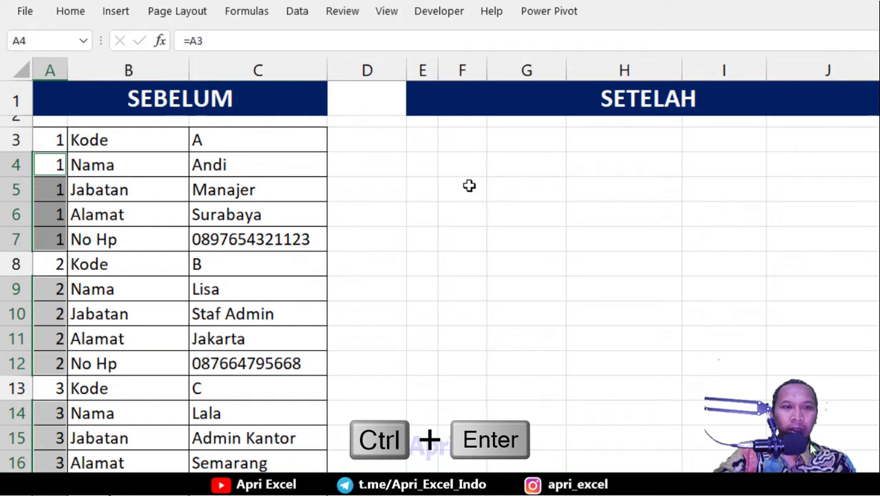
click(469, 185)
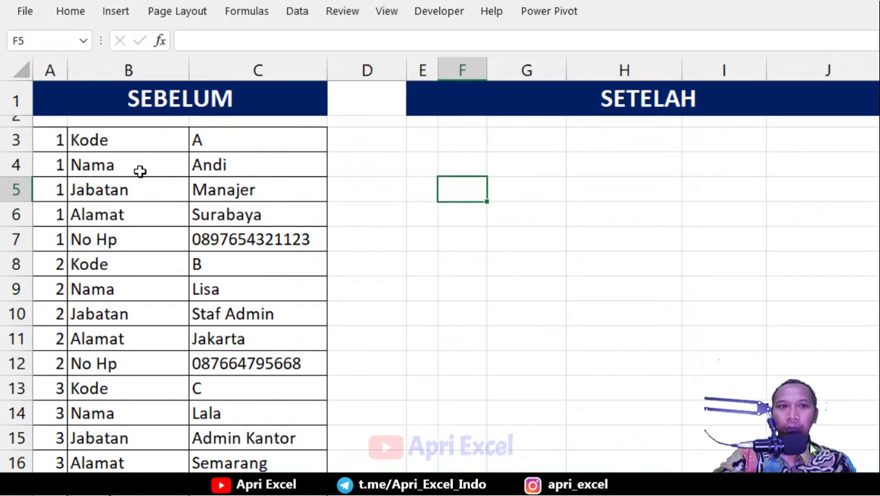
Copy the field labels Kode to No Hp in B3:B7 and paste them transposed across row 3 starting at F3.
click(119, 139)
drag(119, 139, 119, 241)
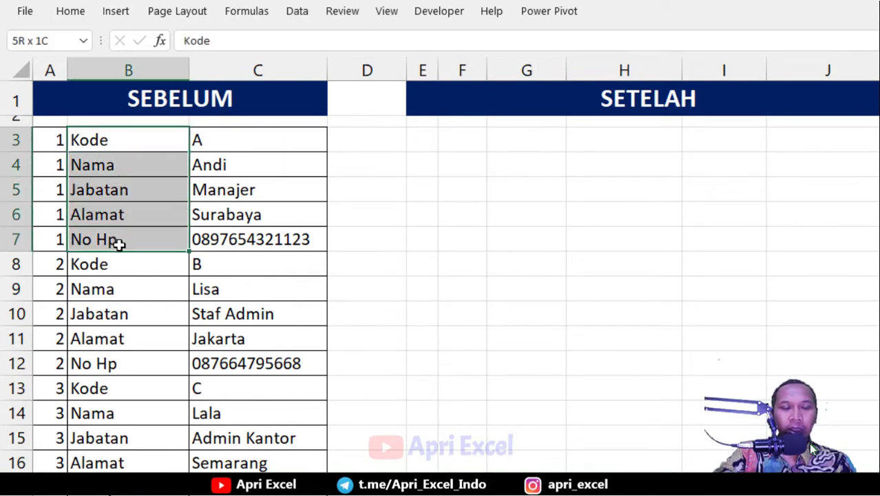
key(ctrl+c)
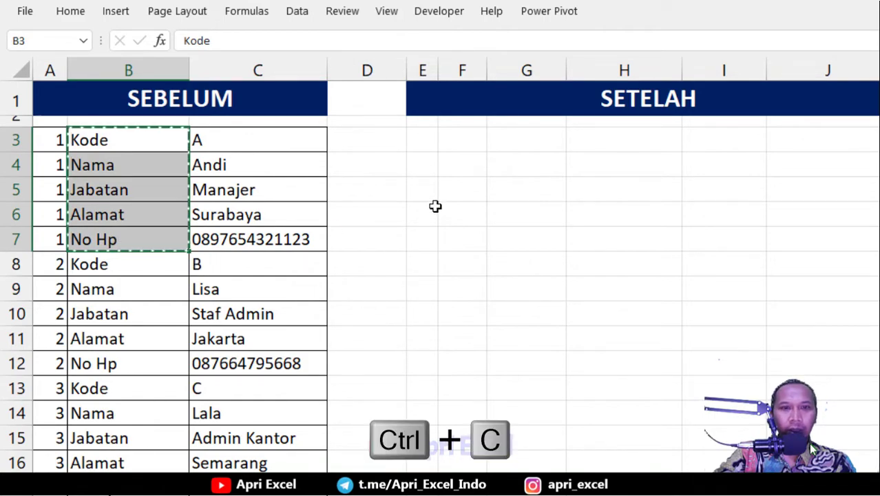
click(452, 141)
right_click(452, 141)
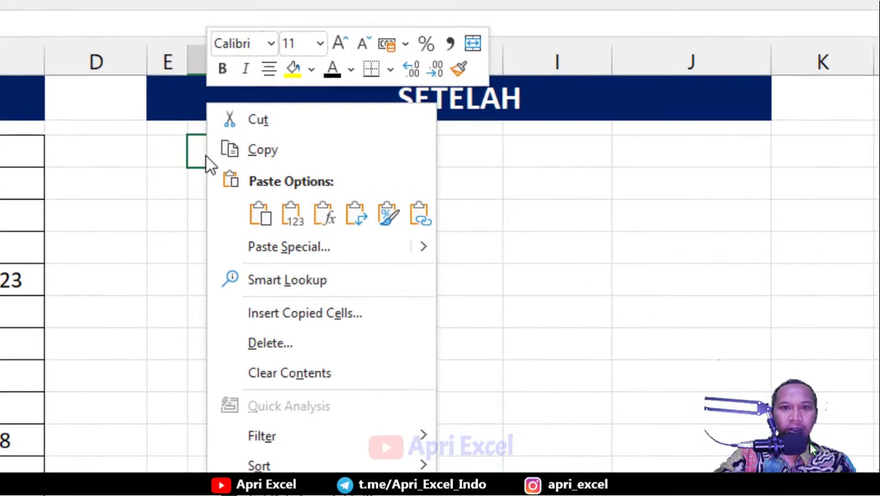
click(292, 246)
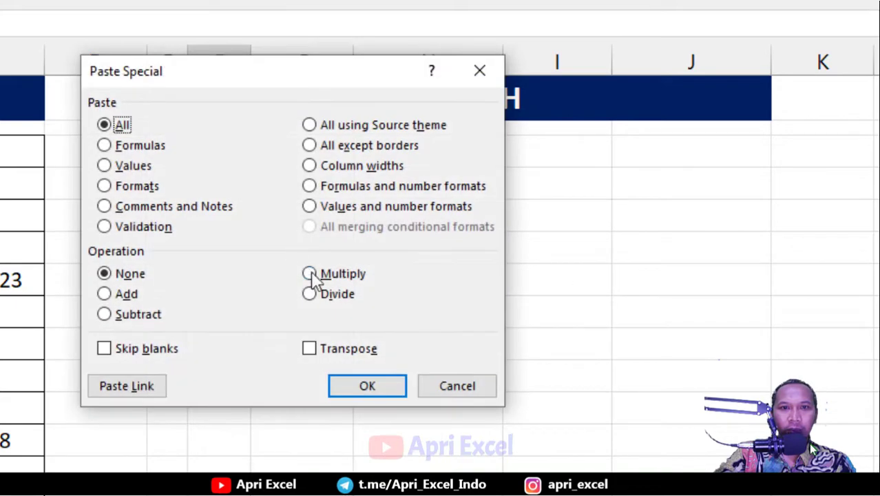
click(339, 349)
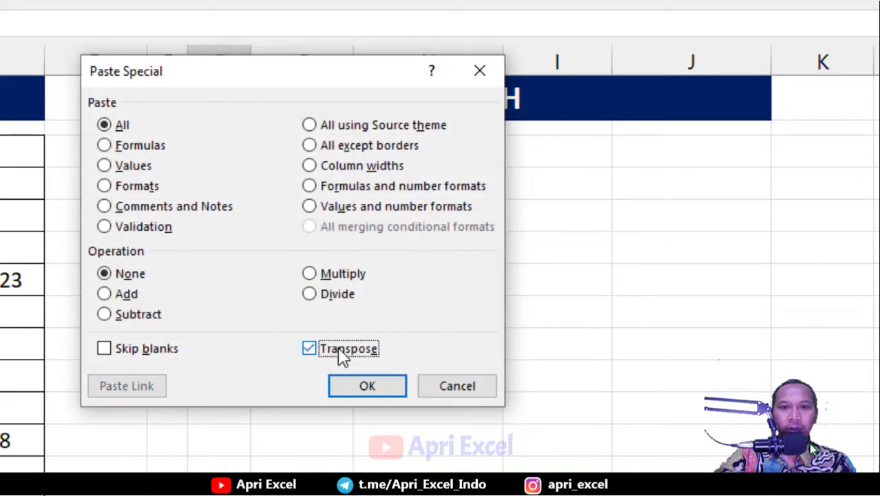
click(353, 387)
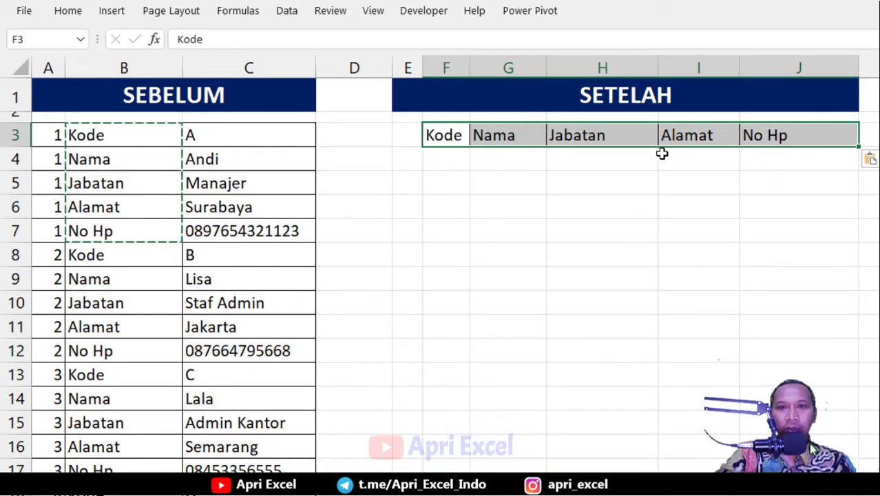
Enter the header No in E3 and number the rows below it 1 to 4 in E4:E7.
click(373, 134)
click(402, 134)
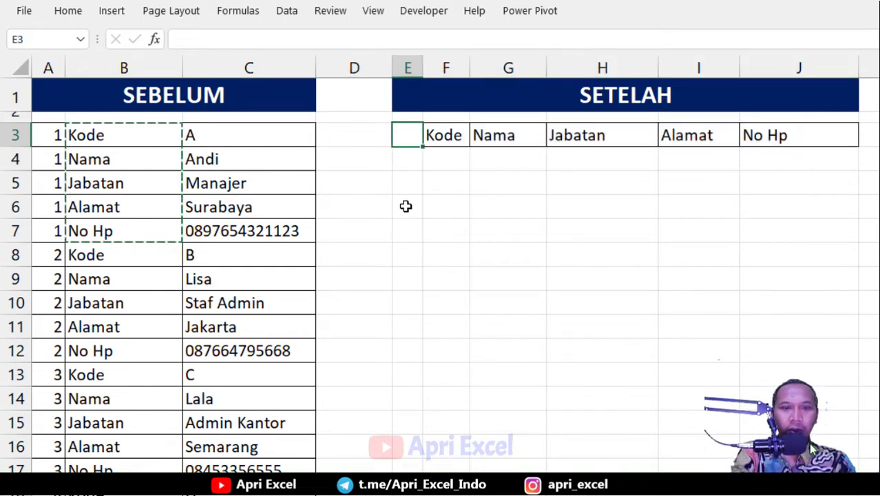
text(No)
key(Return)
text(1)
key(Return)
text(2)
key(Return)
text(3)
key(Return)
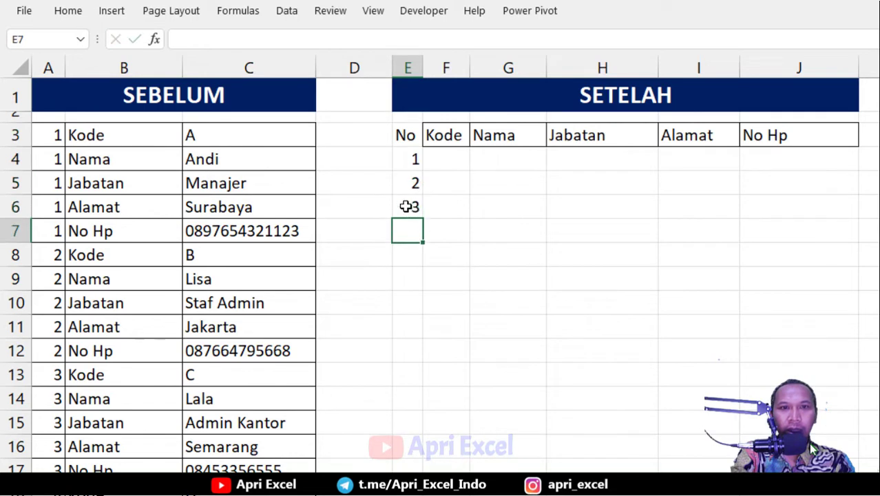
text(4)
key(Return)
drag(406, 207, 420, 340)
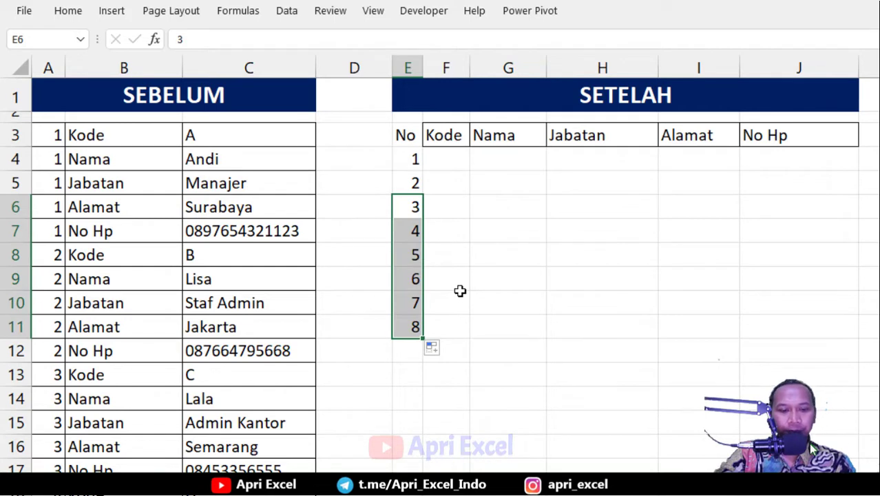
key(ctrl+z)
Start a formula in F4, under Kode, with the column-locked reference =$E4.
click(449, 162)
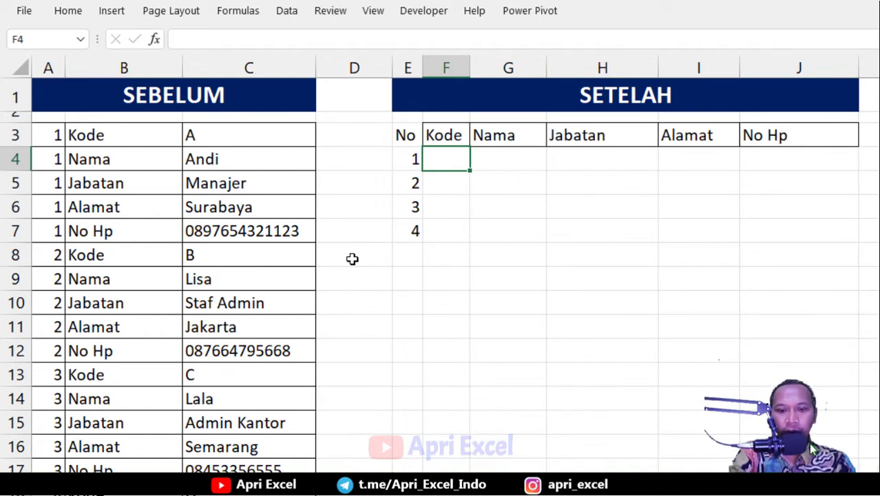
text(=)
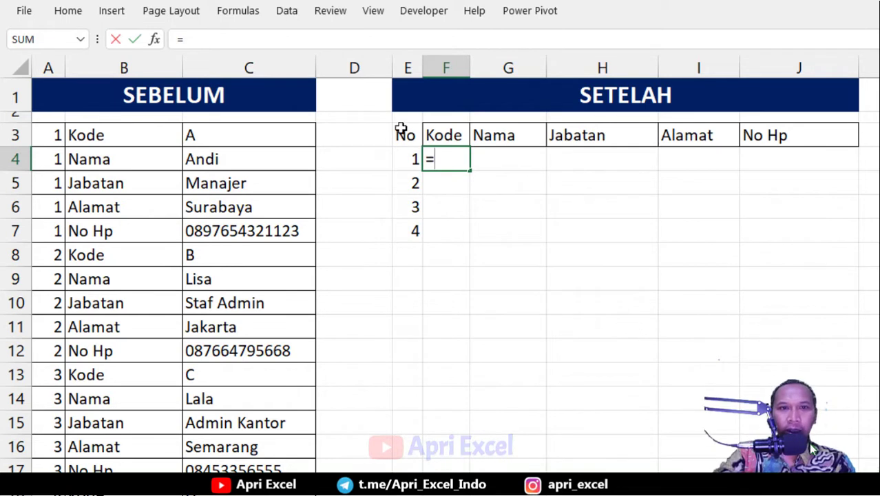
click(407, 157)
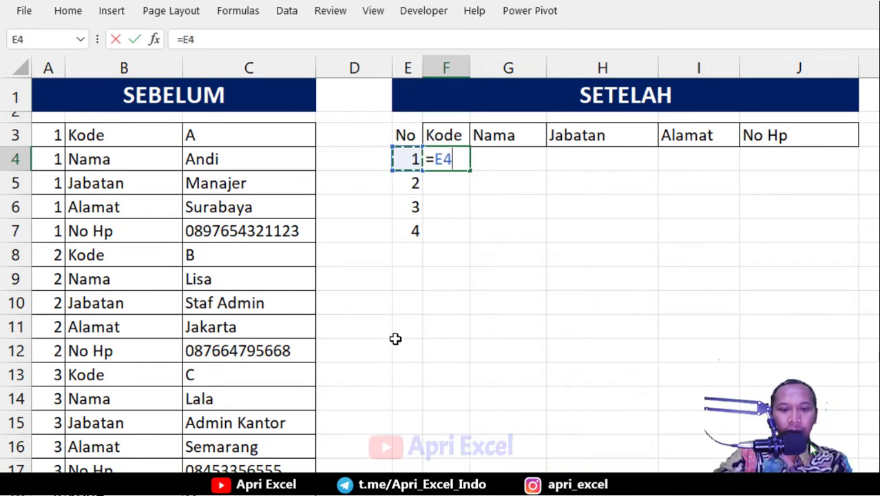
key(F4)
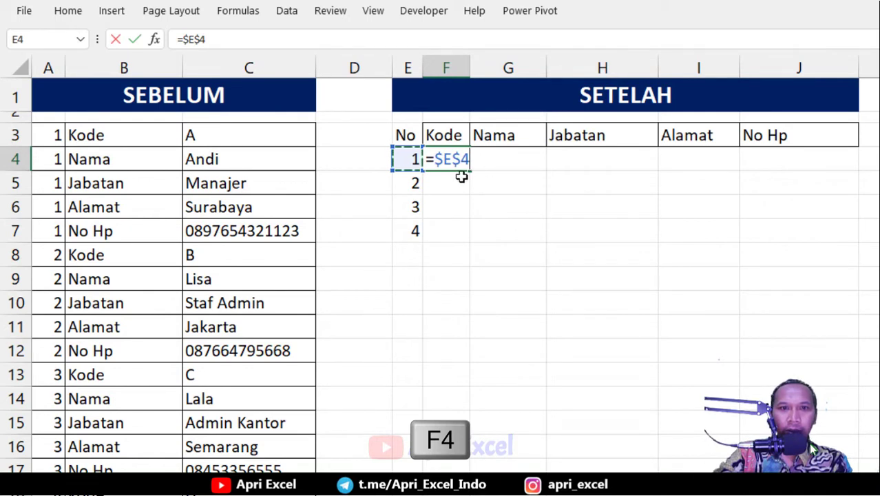
key(F4)
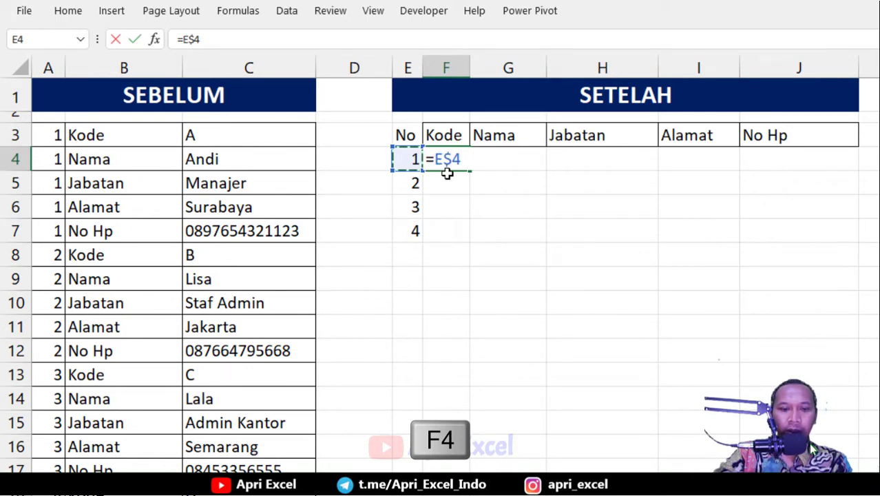
key(F4)
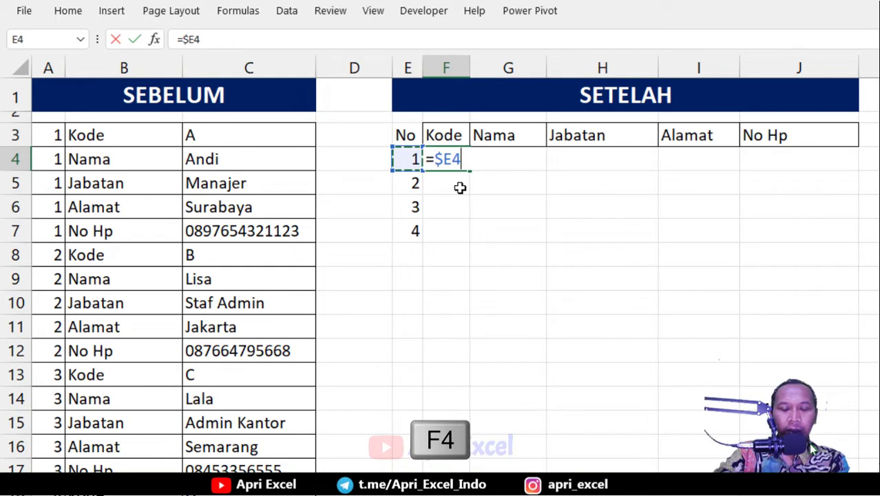
Extend the F4 formula to compare $E4 with the absolute range $A$3:$A$22 of the SEBELUM numbering.
text(=)
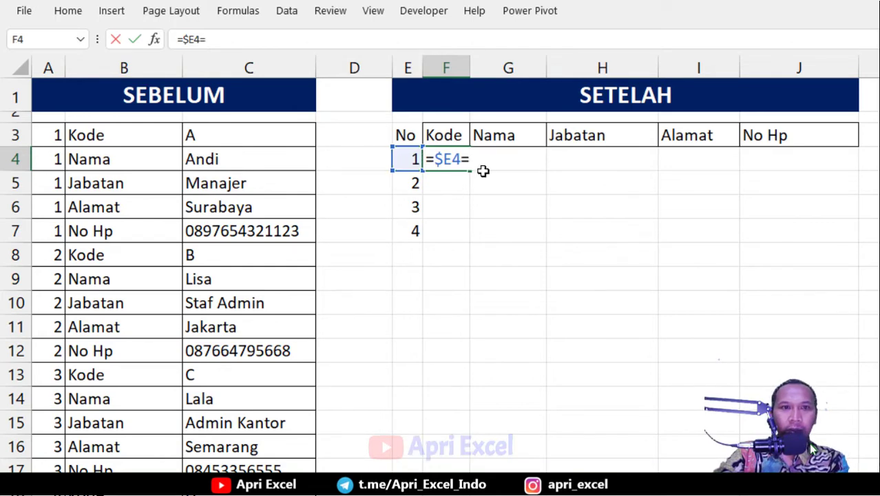
drag(45, 135, 47, 448)
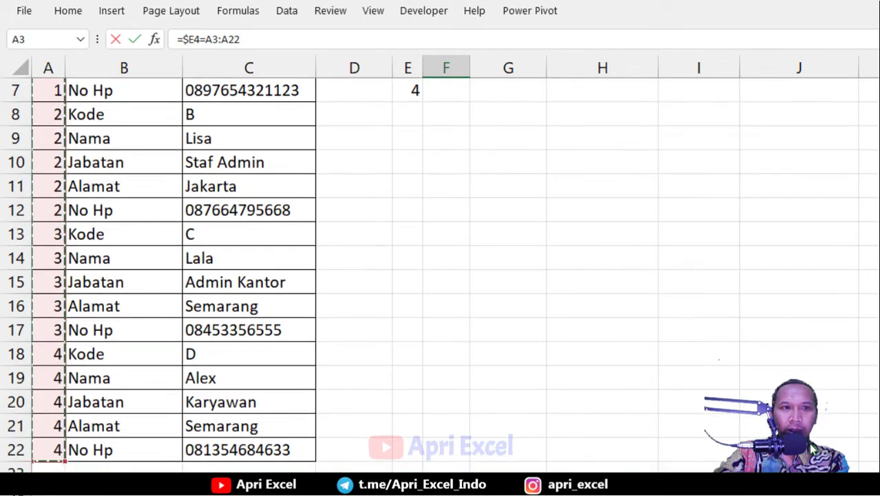
scroll(421, 210, up, 2)
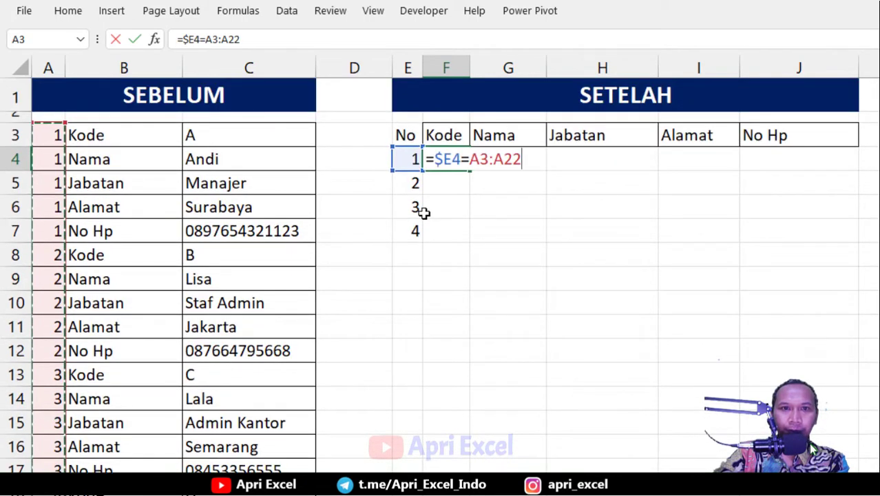
key(F4)
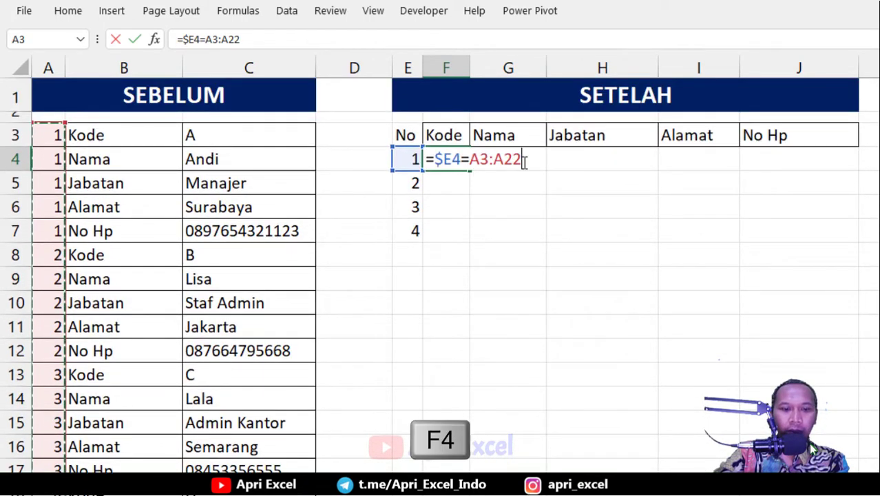
key(F4)
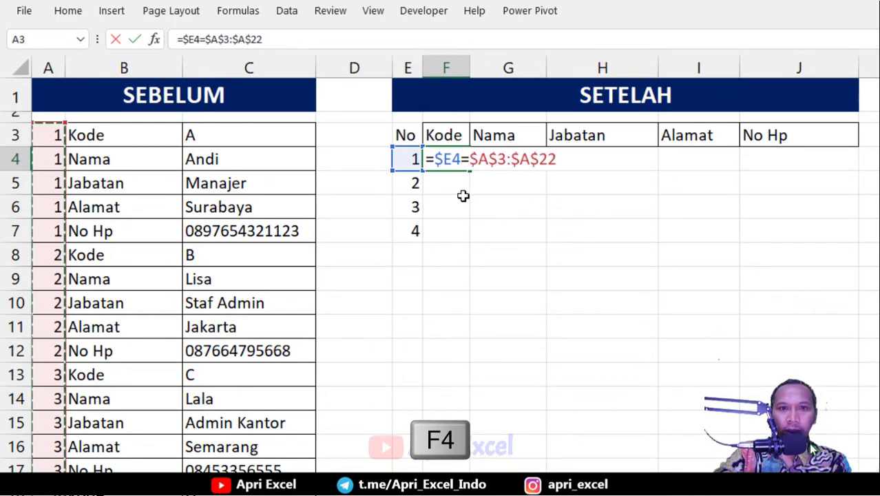
Wrap the comparison in double opening parentheses, close it, and multiply it by a second condition starting with the row-locked header reference F$3.
click(438, 157)
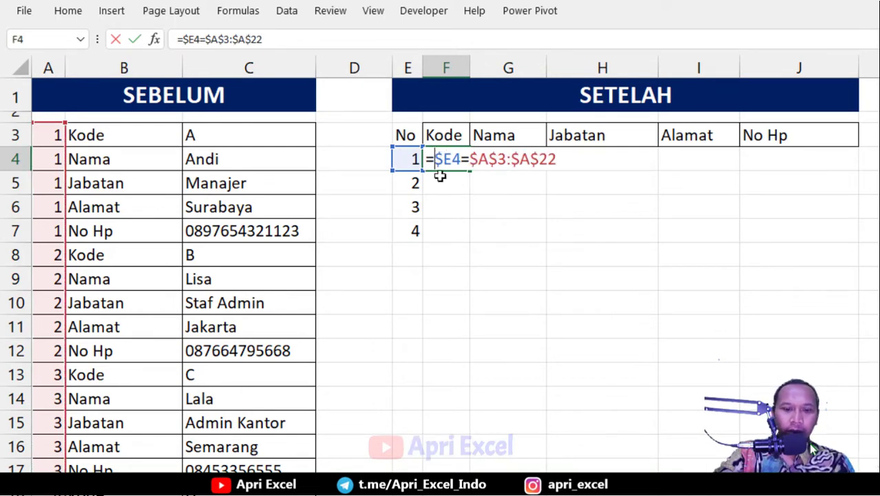
text((()
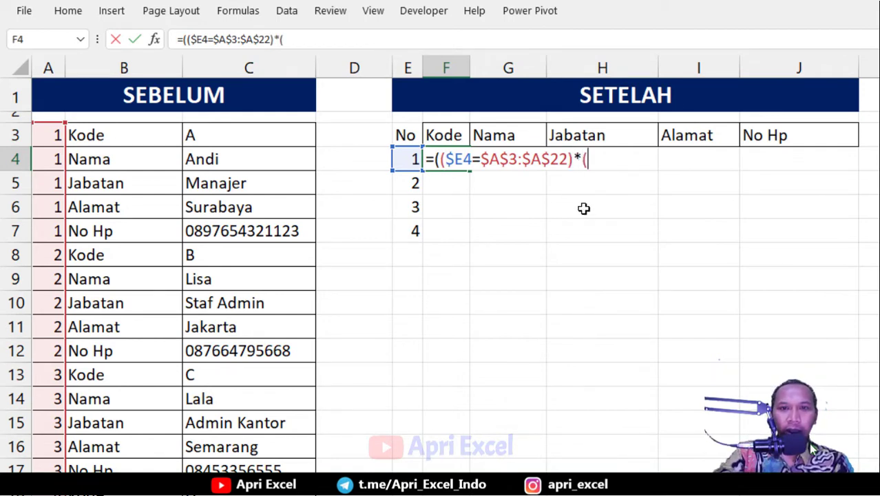
click(438, 134)
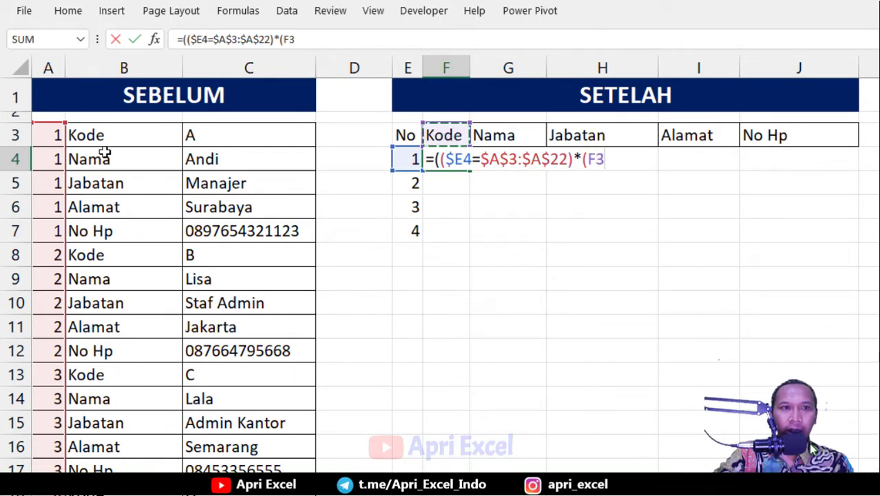
text(=)
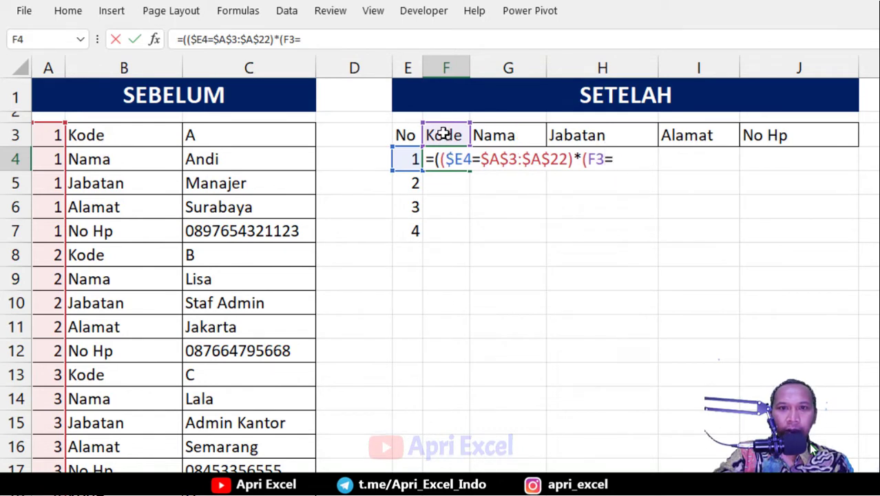
key(F4)
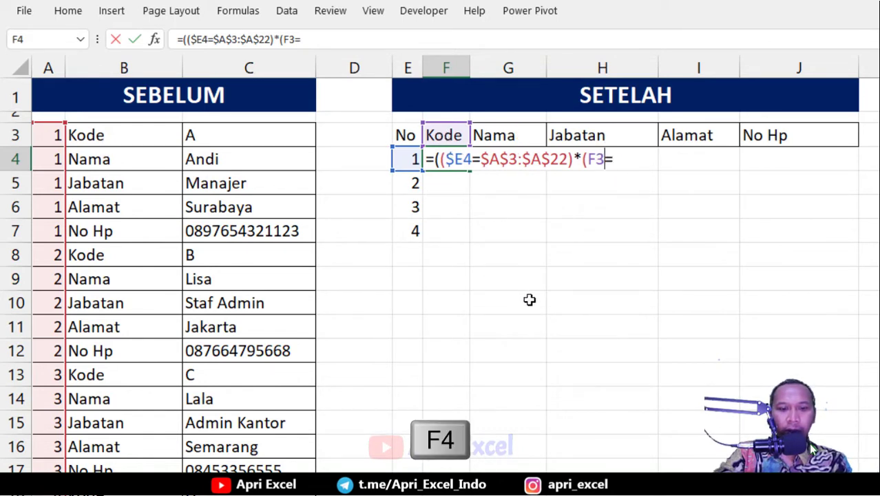
key(F4)
key(F4)
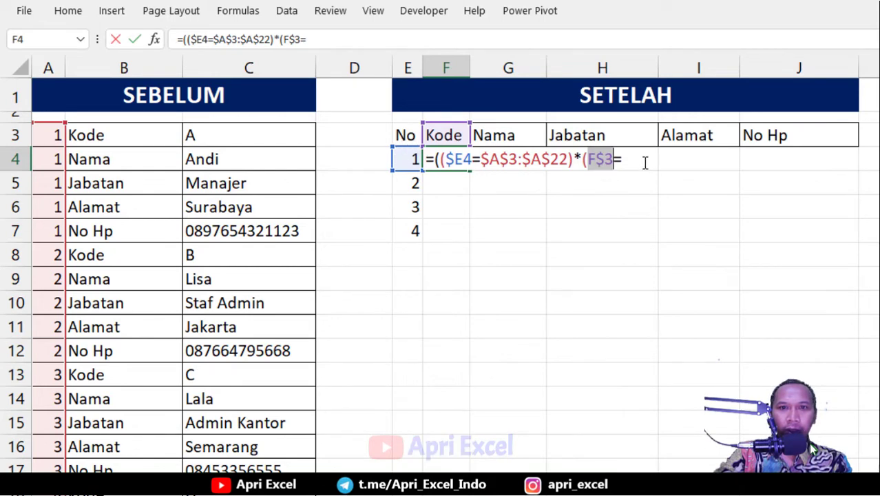
Complete the second condition as F$3=$B$3:$B$22, close the parentheses and enter the formula in F4.
drag(153, 136, 136, 448)
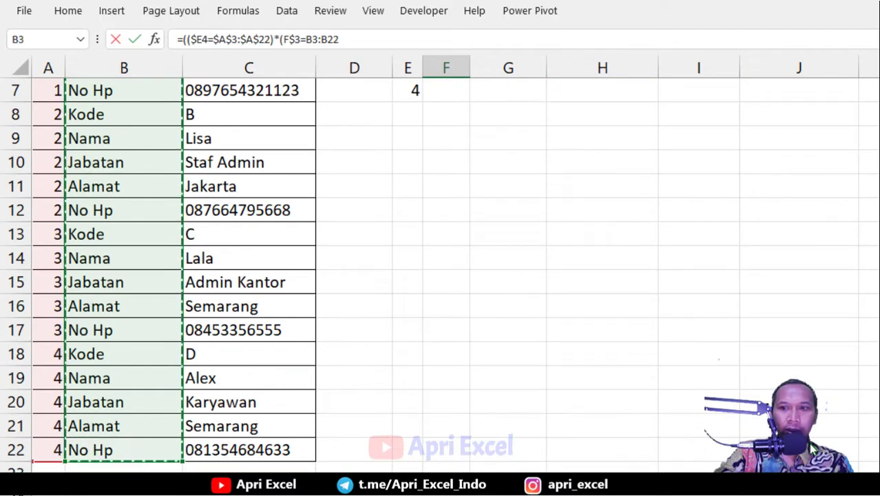
scroll(566, 262, up, 2)
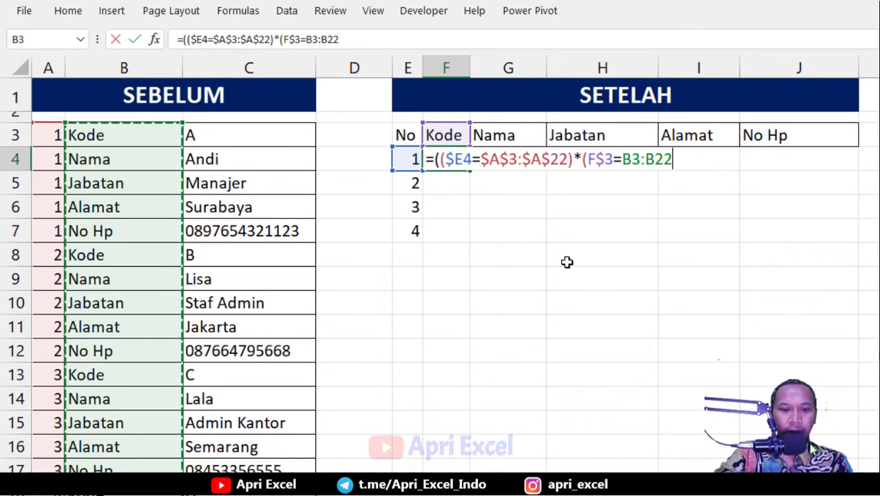
key(F4)
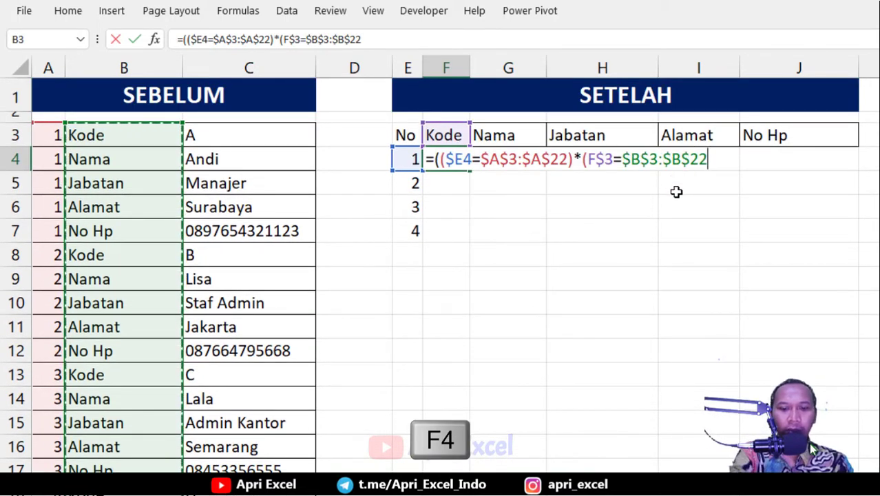
text())
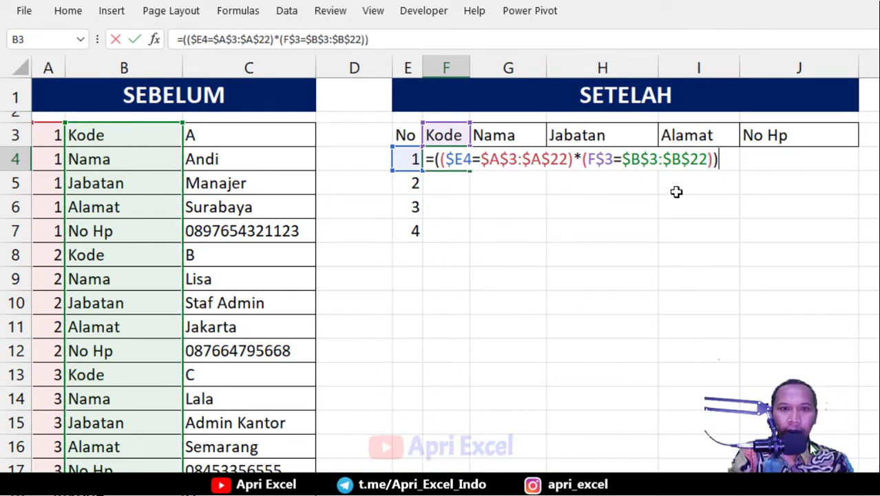
key(Return)
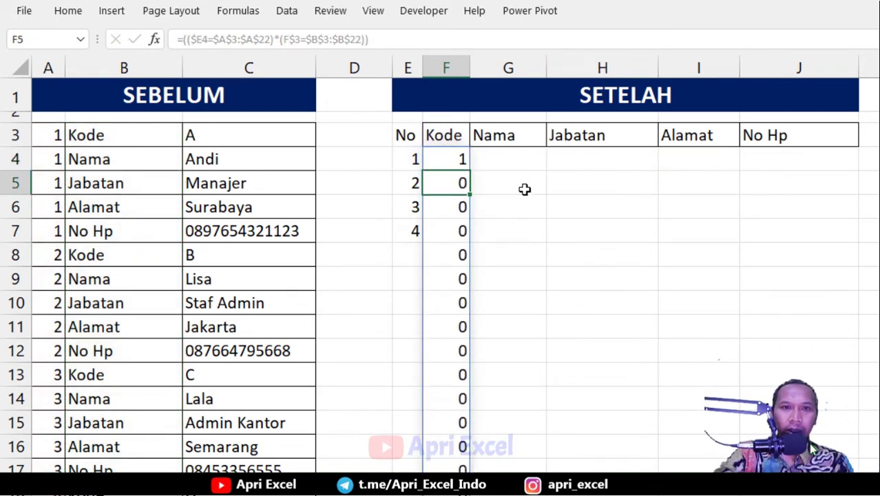
Turn the F4 formula into a MATCH with lookup value 1 and the two multiplied conditions as lookup array, removing the extra outer parentheses.
click(449, 158)
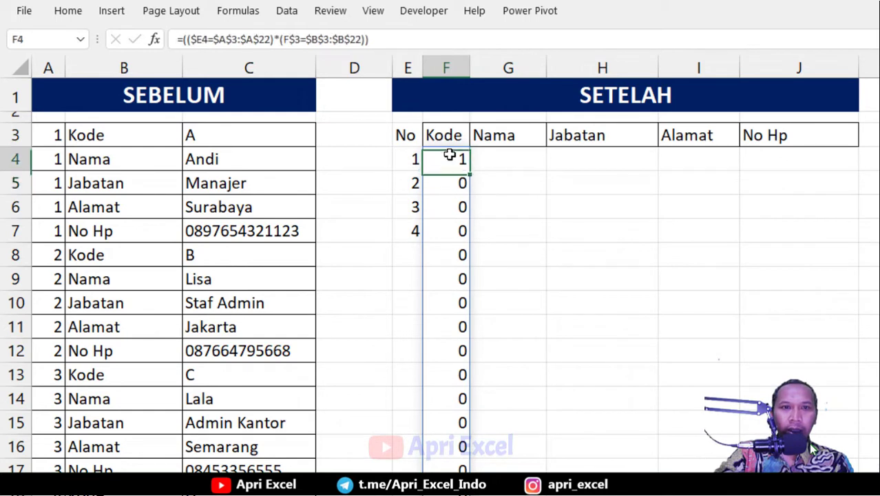
click(411, 159)
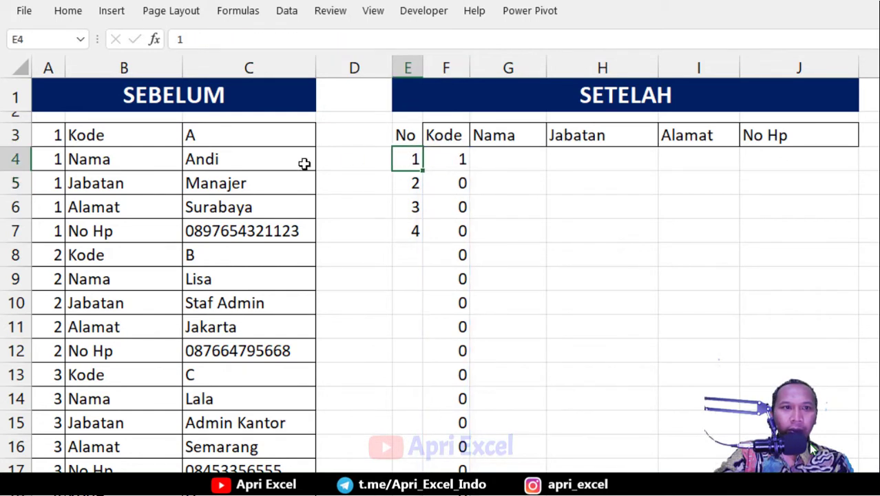
click(456, 137)
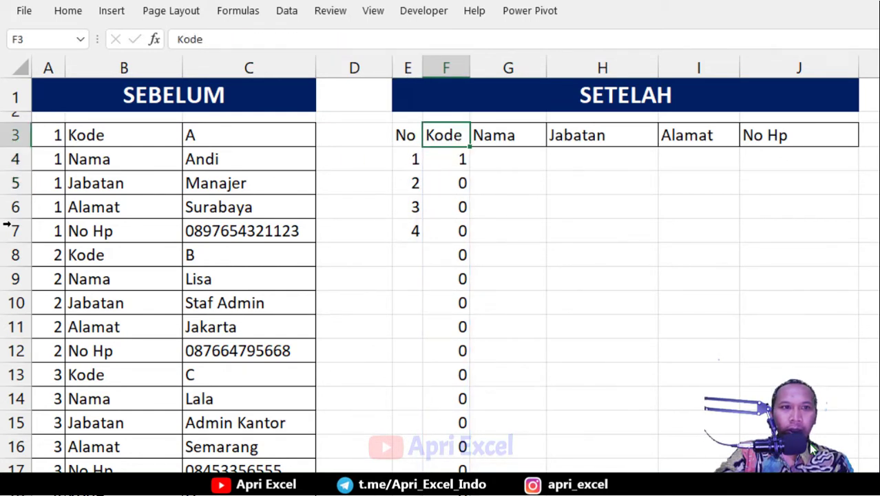
click(461, 160)
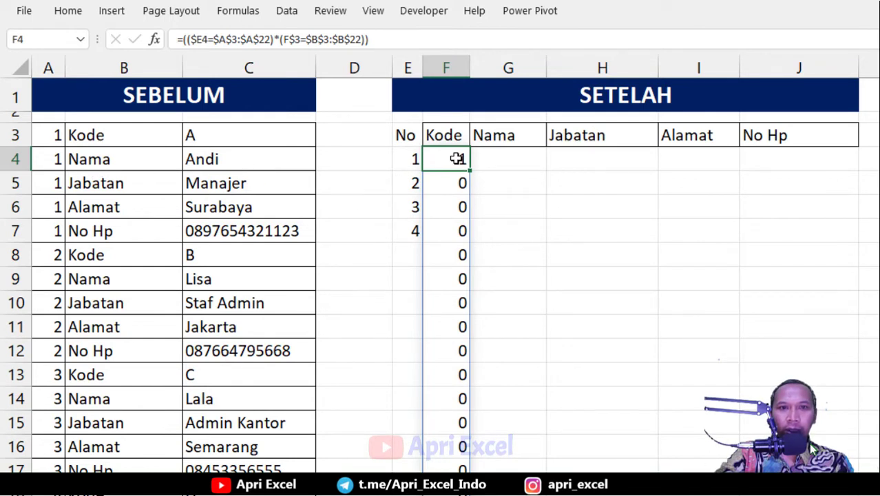
double_click(457, 158)
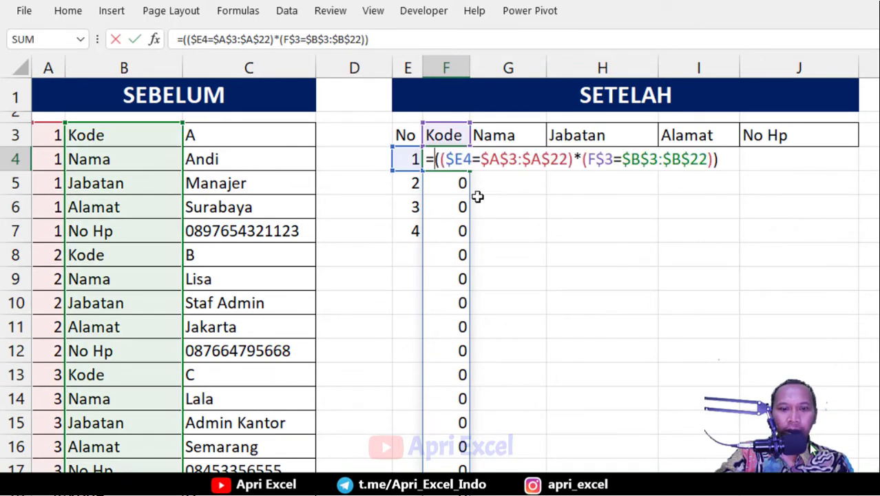
text(match)
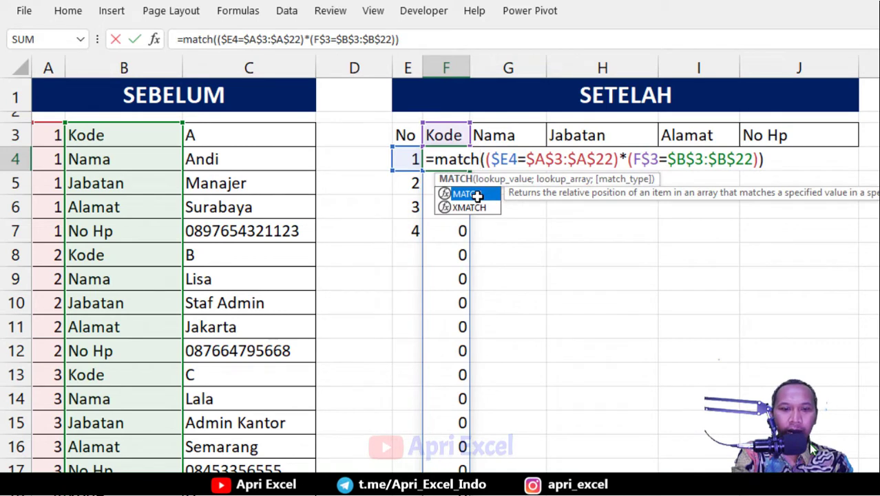
text(()
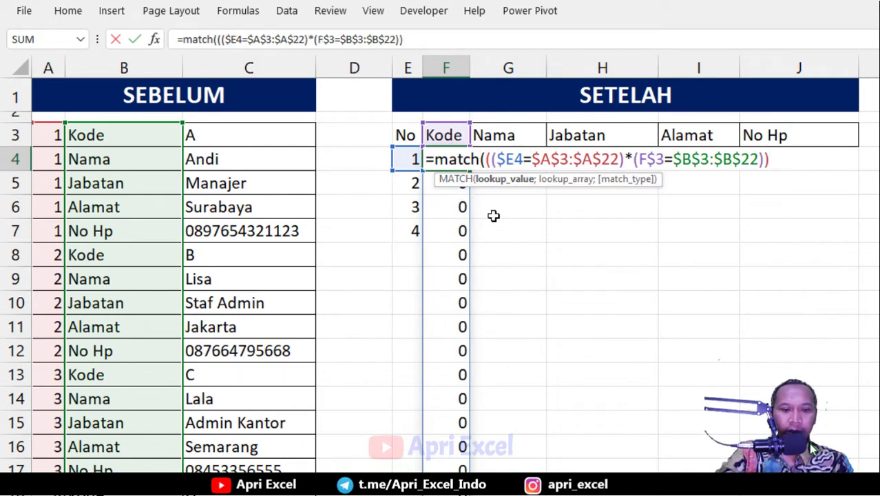
text(1;)
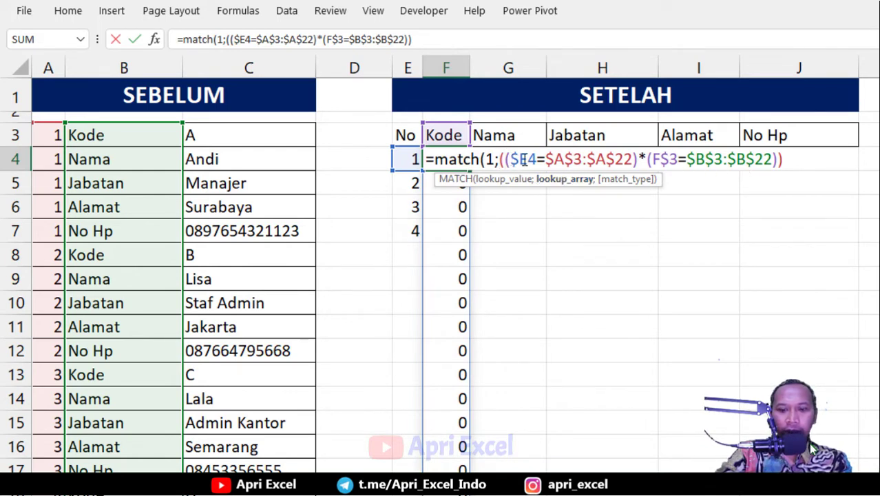
key(BackSpace)
click(781, 159)
key(BackSpace)
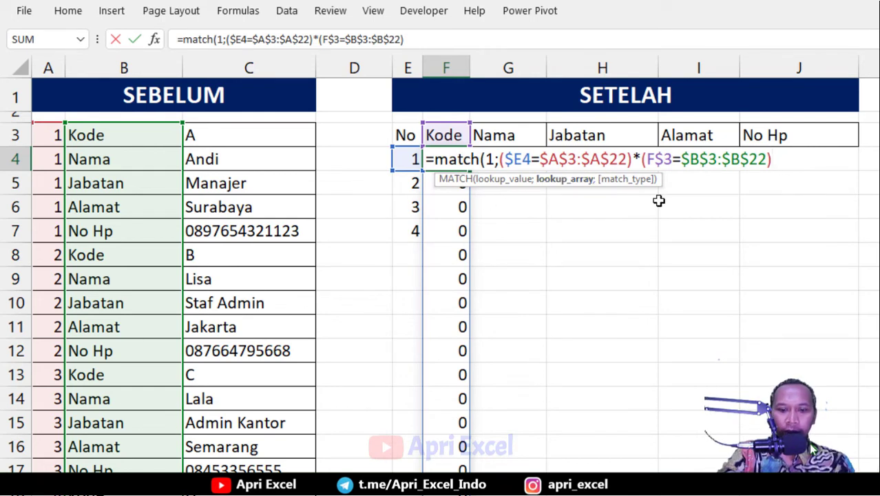
Finish the MATCH with match type 0, enter it as an array formula in F4 and fill it down to F7.
text(;)
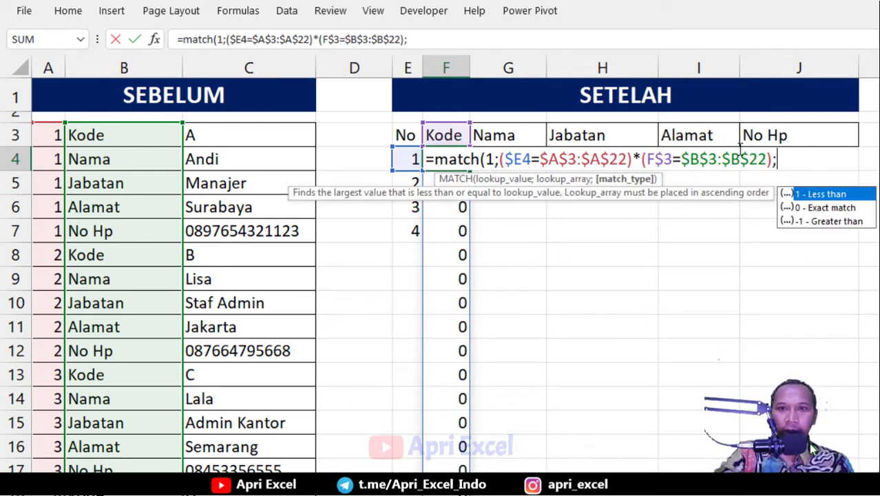
click(563, 180)
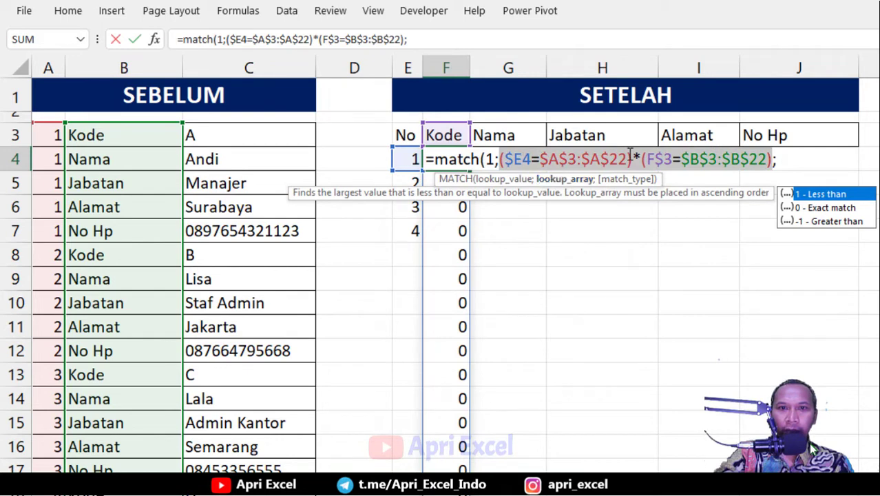
click(619, 181)
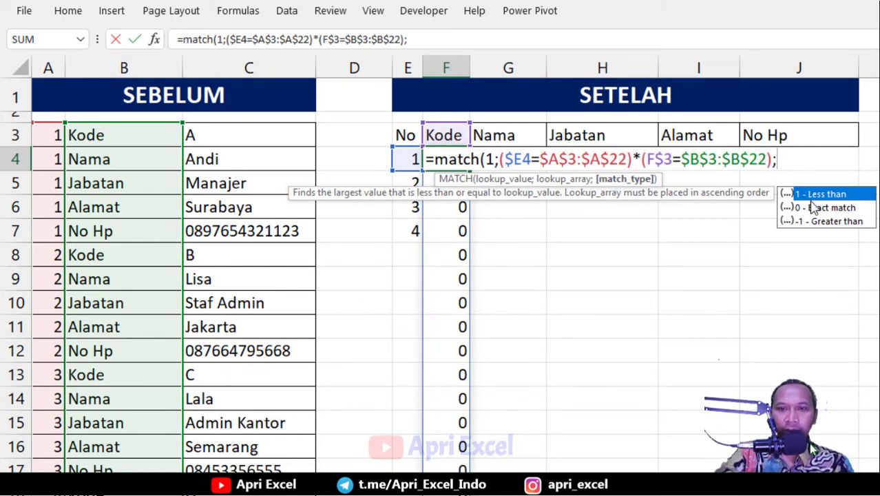
text(0)
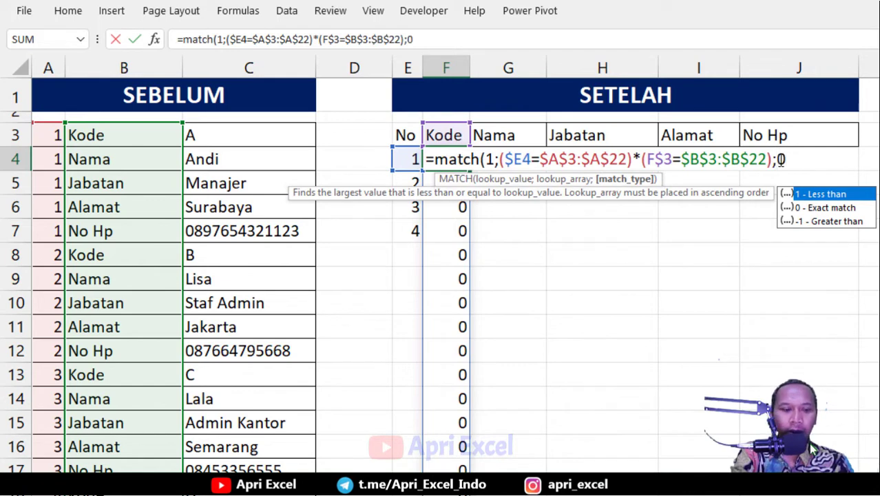
text())
key(ctrl+shift+Return)
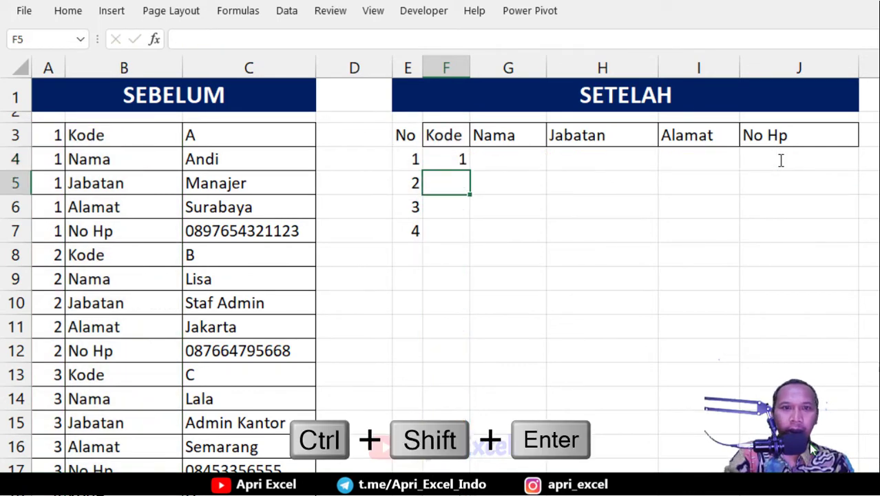
click(456, 160)
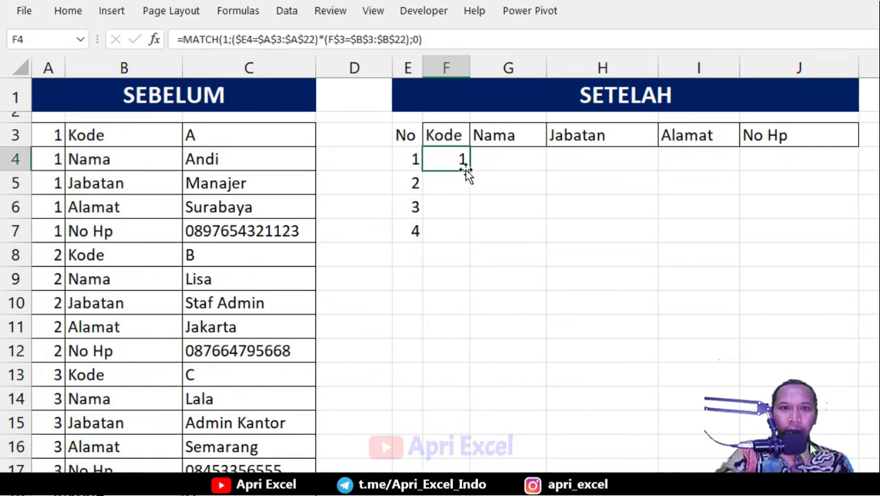
drag(469, 170, 463, 237)
Check the MATCH positions in F4 and F5 against the corresponding Kode values in column C of the SEBELUM table.
click(462, 183)
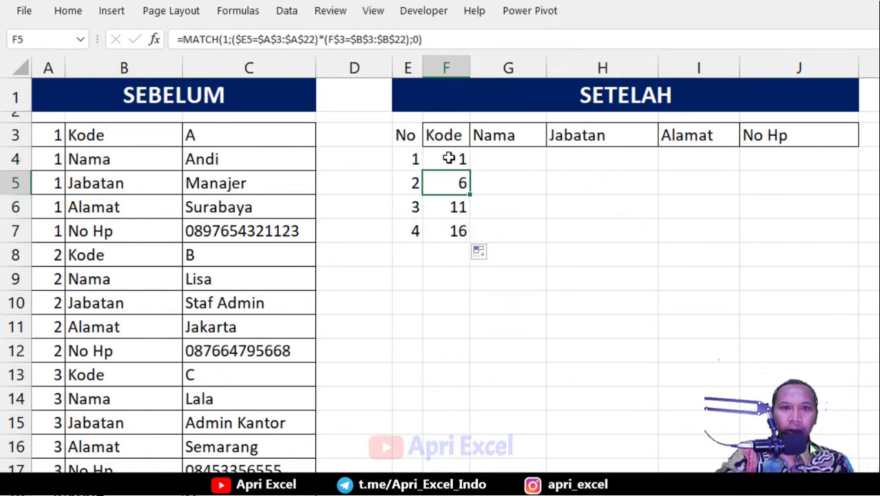
click(454, 159)
click(203, 137)
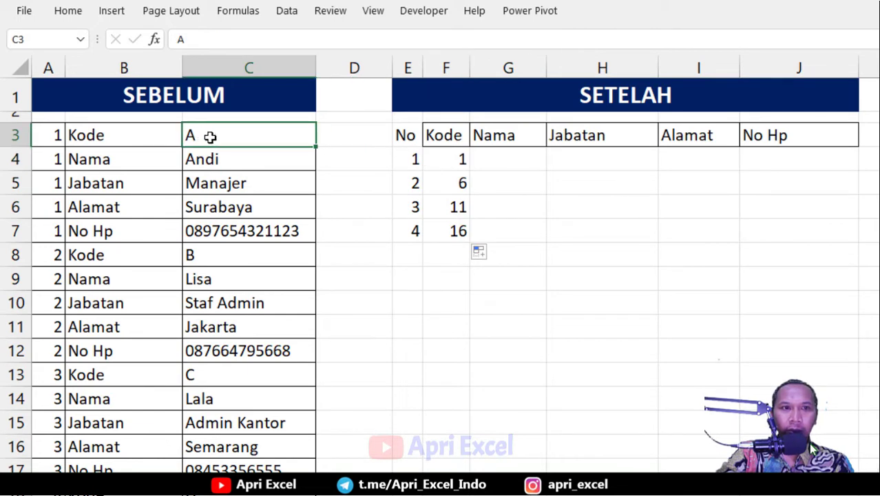
click(448, 183)
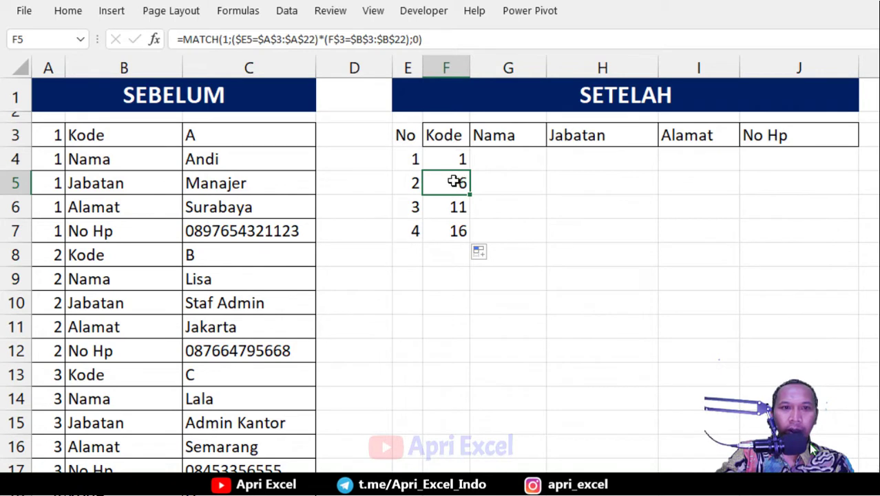
click(229, 252)
click(255, 130)
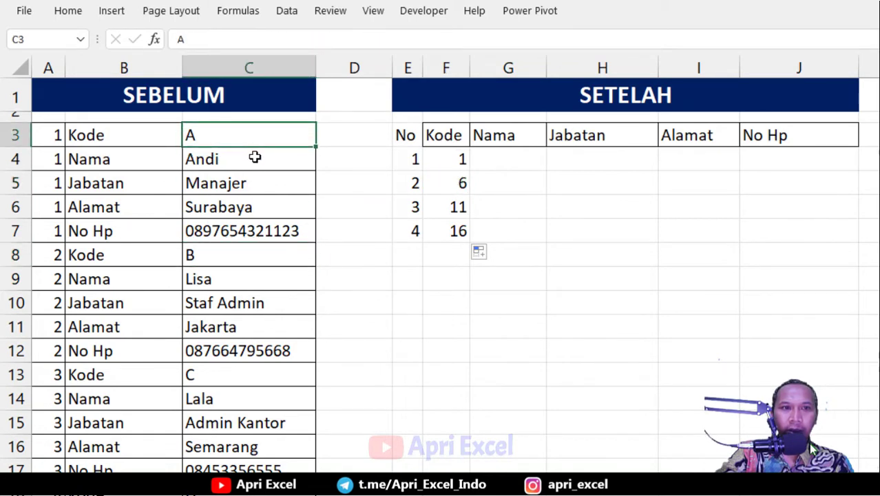
Count down the column C entries from Andi to the third Kode value and compare their positions with the MATCH numbers in F4:F7.
click(253, 164)
click(251, 184)
click(249, 209)
click(249, 222)
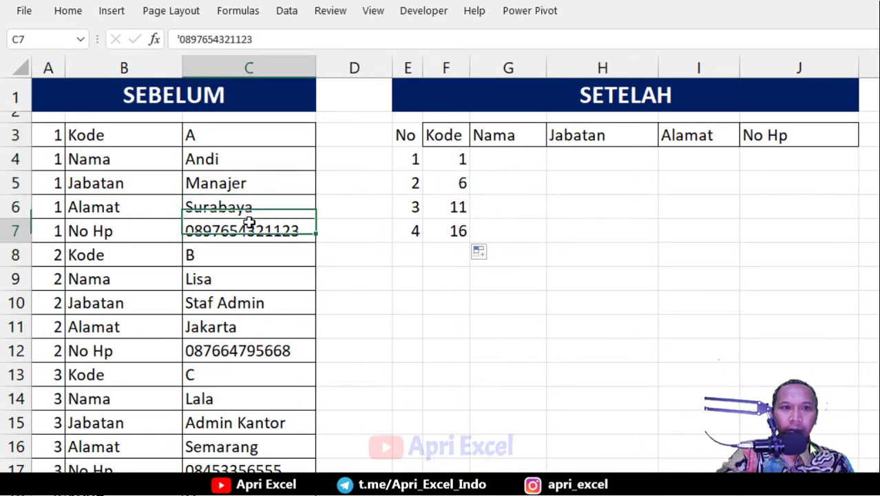
click(243, 253)
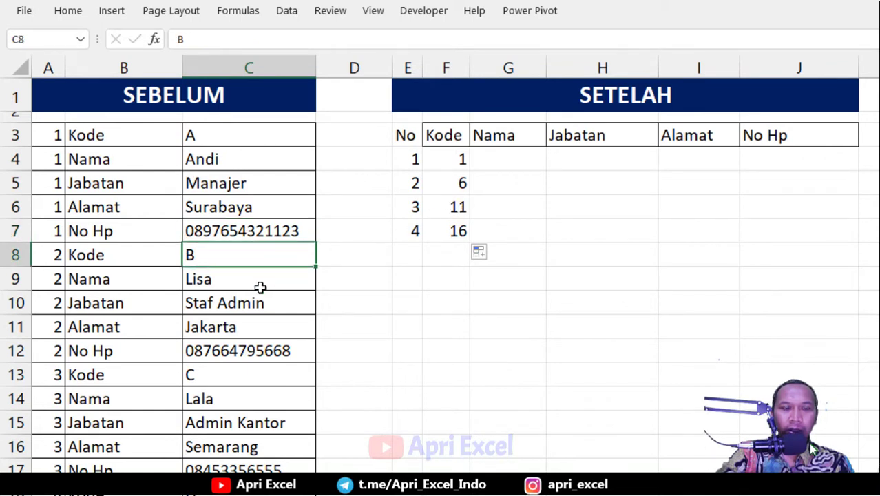
click(258, 278)
click(251, 302)
click(245, 326)
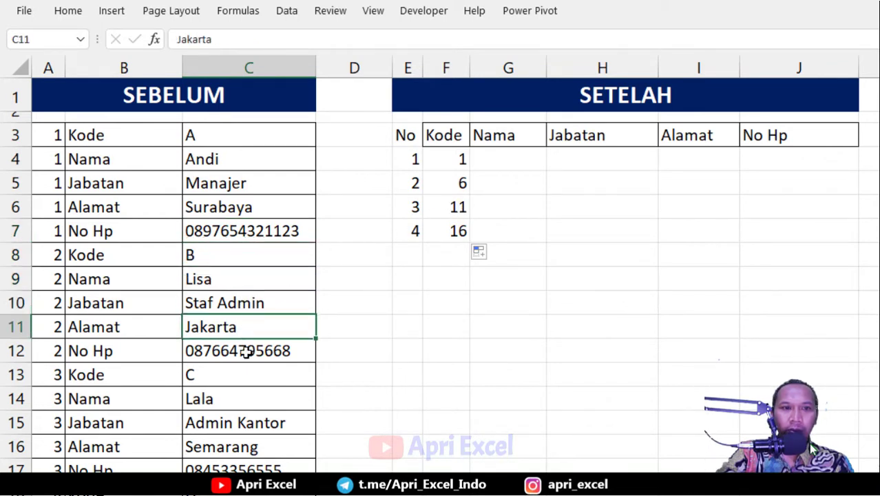
click(234, 352)
click(246, 385)
drag(461, 160, 456, 232)
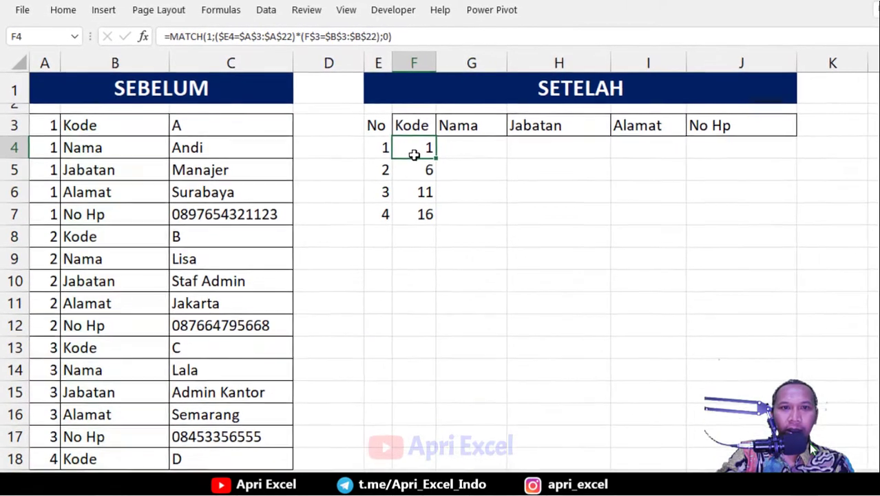
Wrap the MATCH formula in F4 in an INDEX function with the absolute range $C$3:$C$22 as its array.
double_click(432, 163)
click(400, 149)
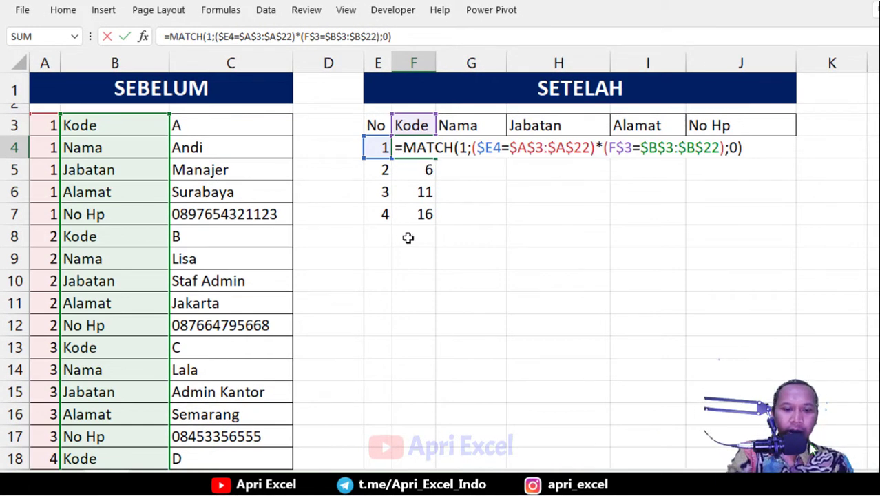
text(index()
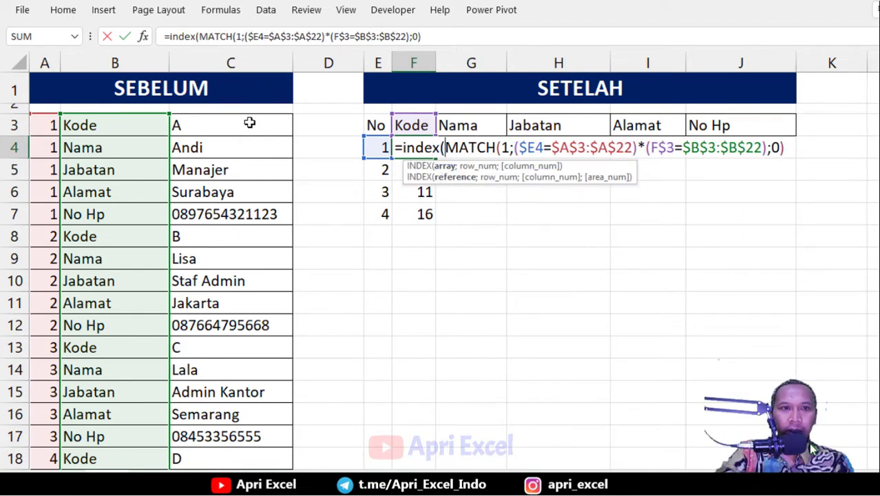
drag(246, 122, 234, 419)
key(F4)
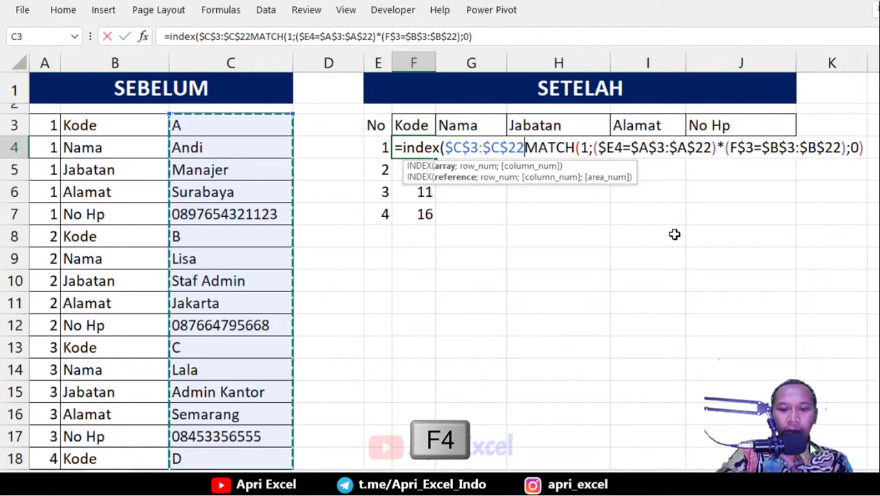
Use the MATCH as INDEX's row number, close the parenthesis, enter F4 as an array formula and fill it through J7.
text(;0)
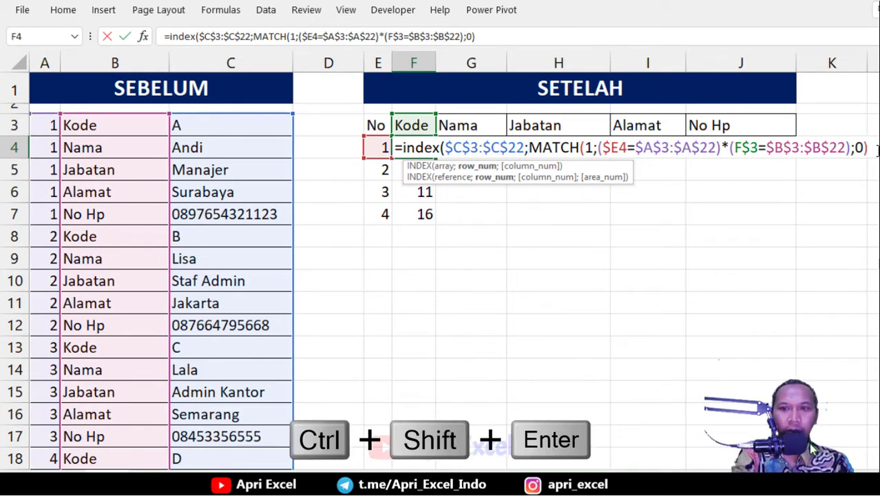
text())
key(ctrl+shift+Return)
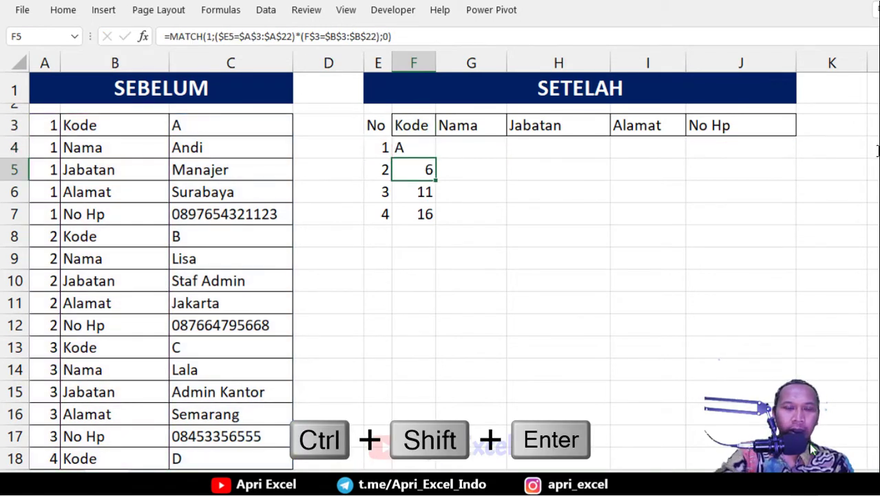
click(432, 150)
drag(437, 162, 795, 224)
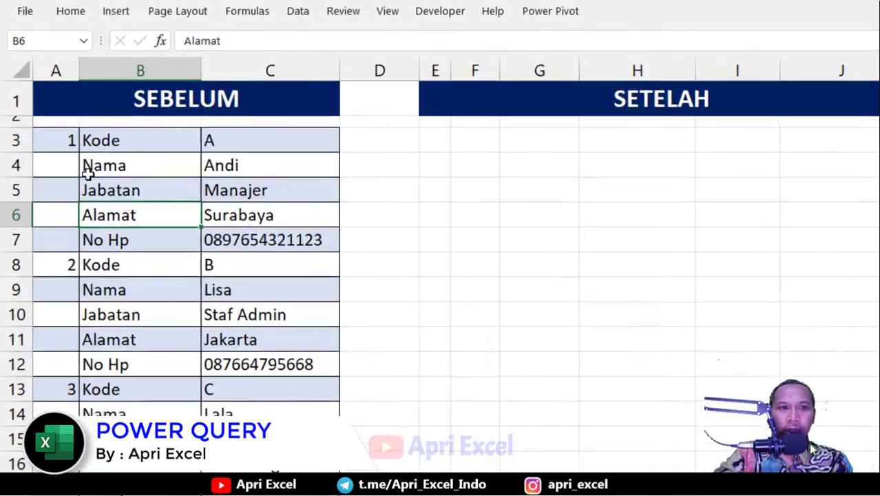
Convert the SEBELUM range A3:C22 on the Power Query sheet into a table without treating its first row as headers.
click(97, 148)
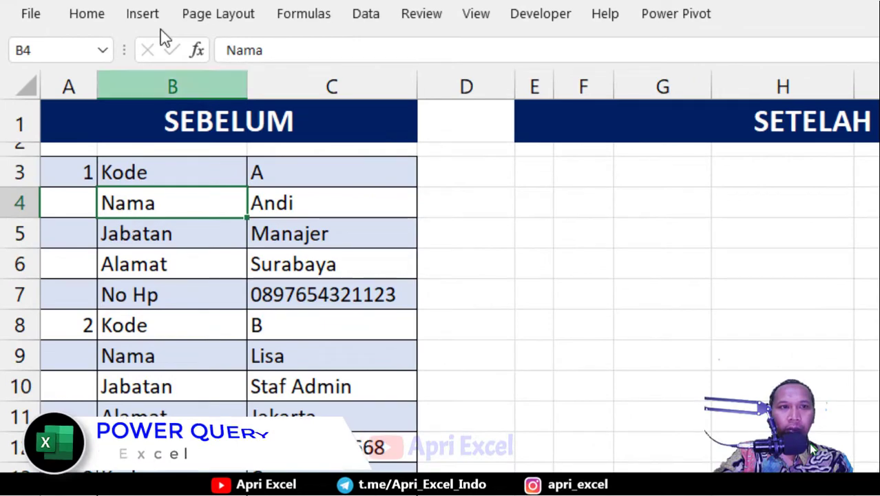
click(154, 12)
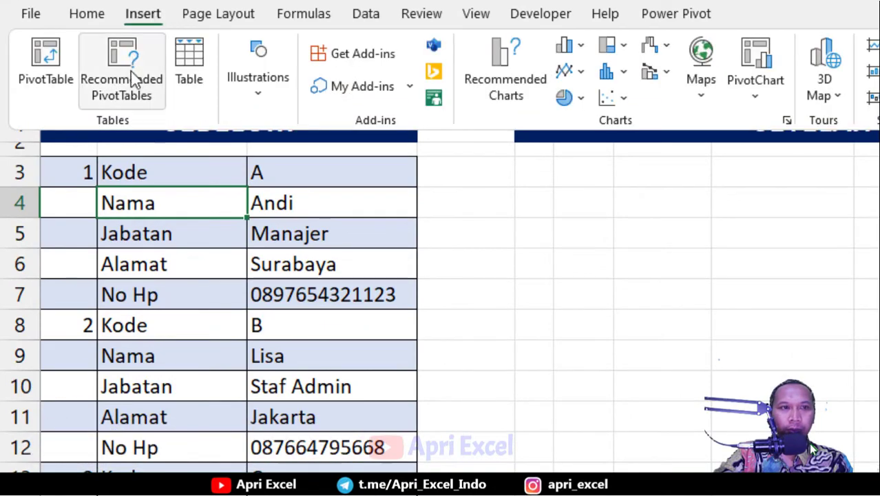
click(188, 64)
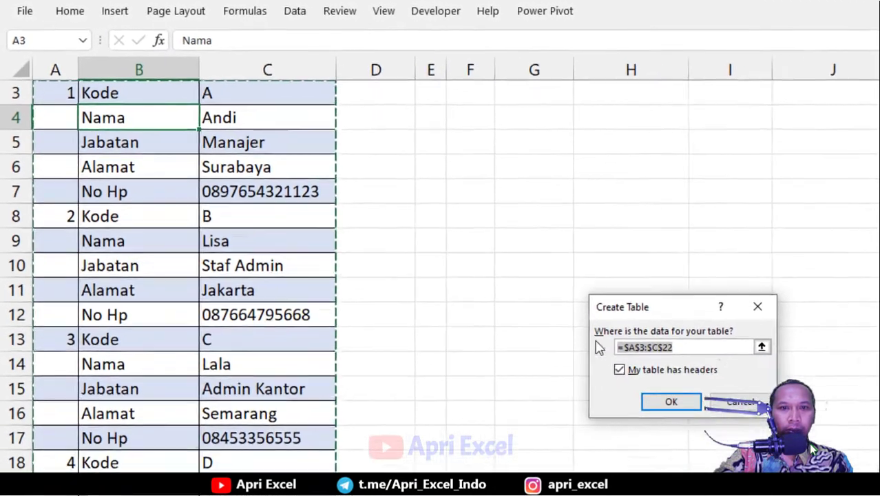
click(630, 360)
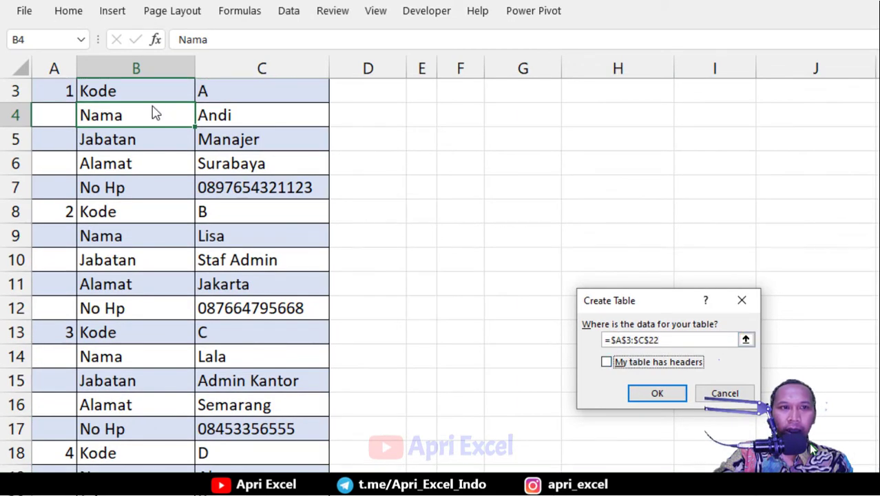
click(655, 391)
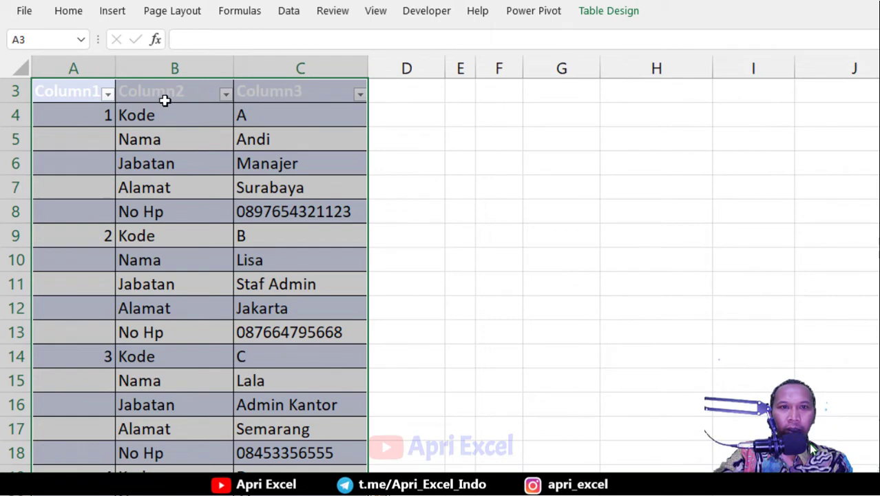
Apply a light blue table style with dark header text to the new table.
click(608, 11)
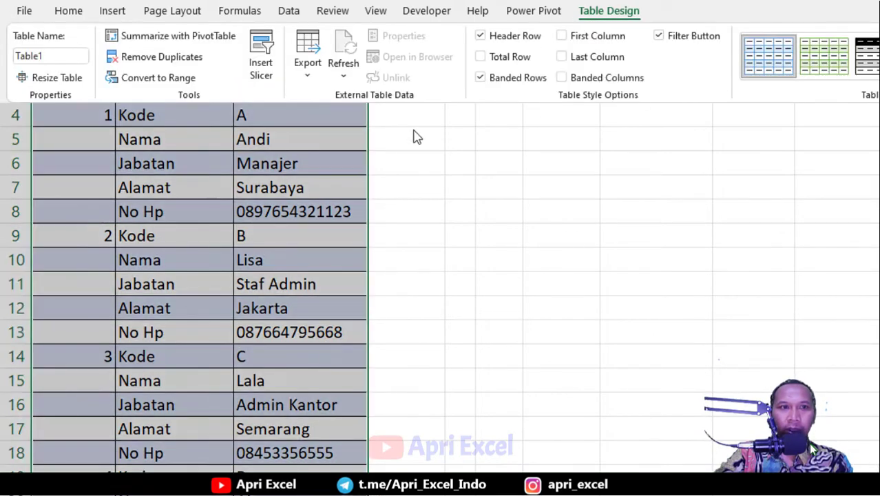
click(357, 148)
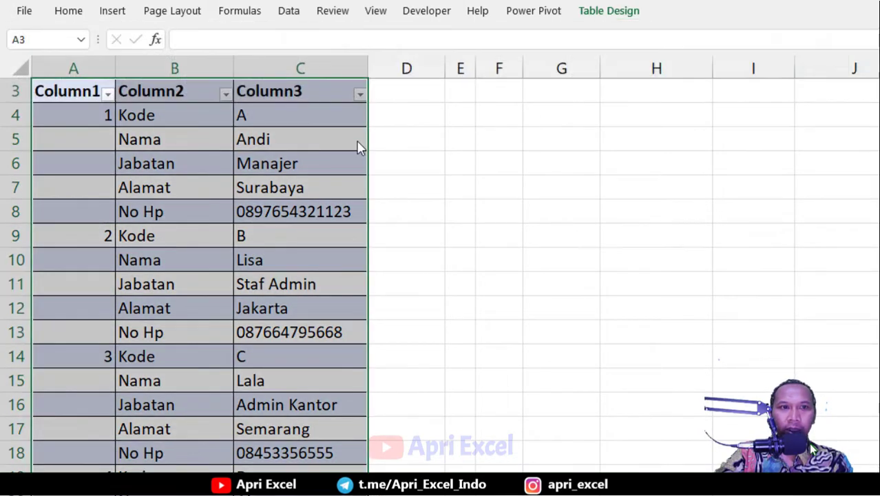
click(284, 137)
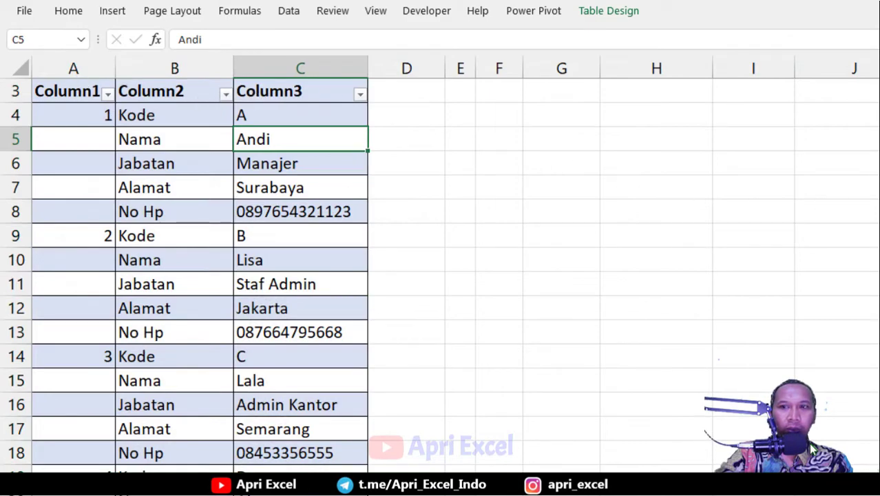
Load the SEBELUM table into the Power Query Editor as a query from the table range.
scroll(441, 275, up, 1)
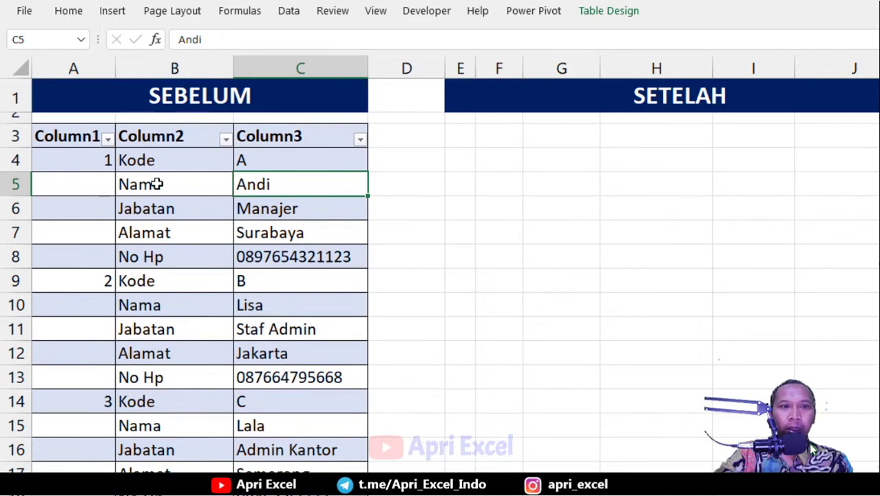
click(180, 177)
click(295, 11)
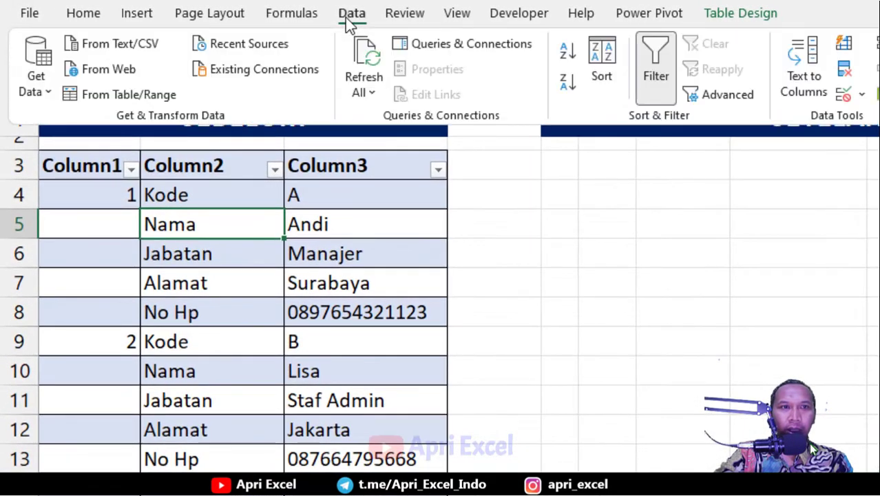
click(107, 96)
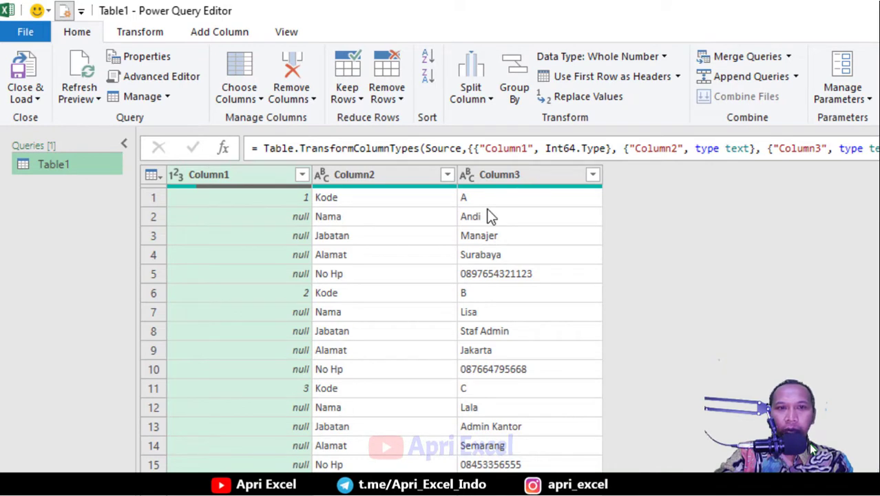
Remove the numbering column Column1 from the Table1 query.
click(249, 180)
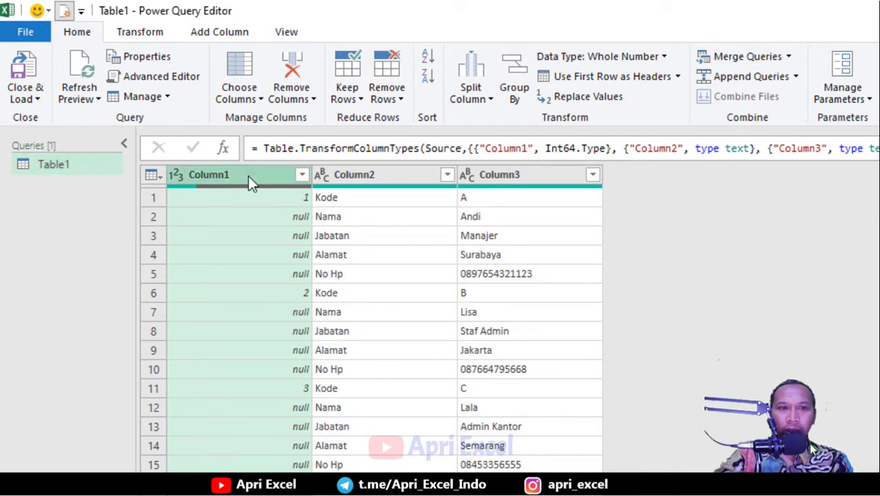
right_click(249, 181)
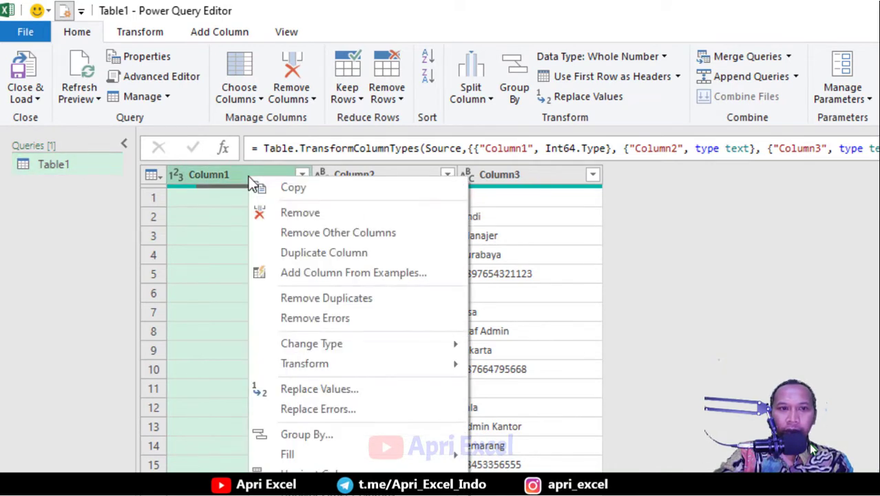
click(272, 212)
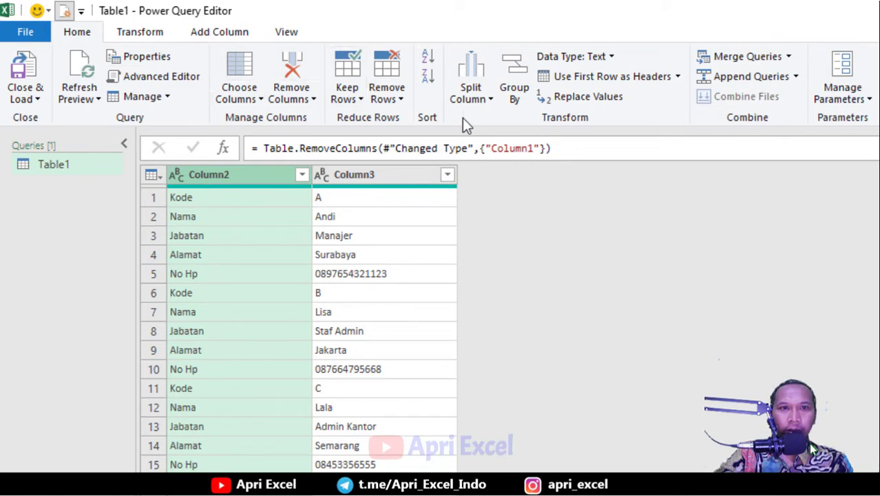
Group the rows by Column2 with the All Rows operation and preview the nested tables for Kode, Nama and Jabatan.
click(521, 94)
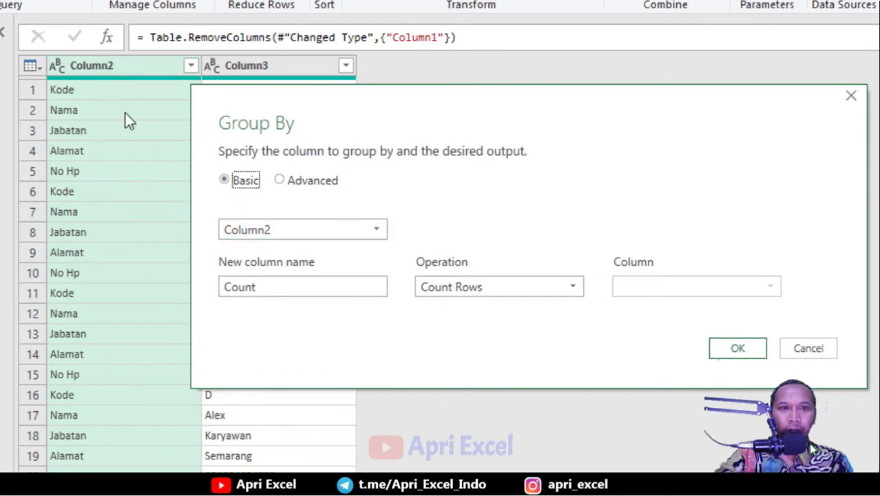
click(469, 283)
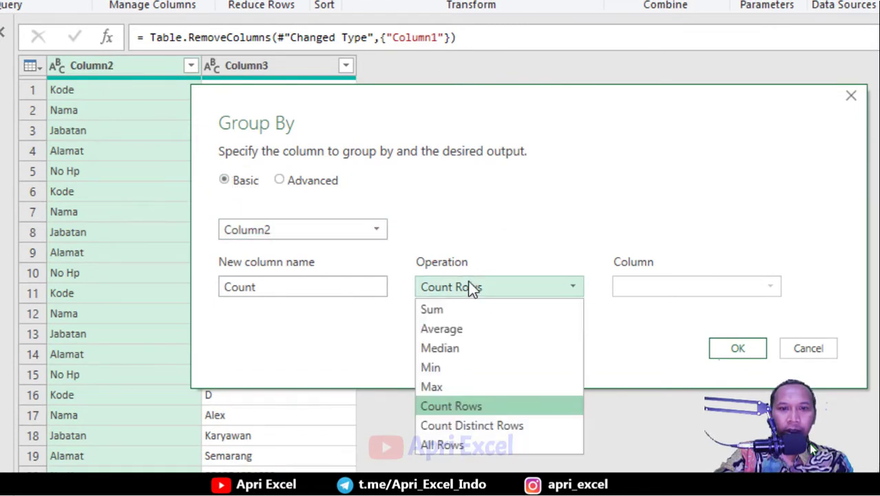
click(453, 444)
click(747, 351)
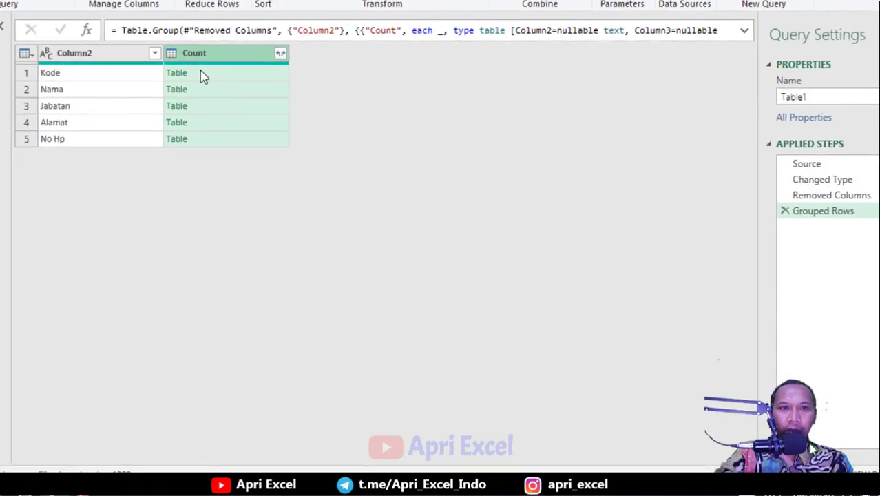
click(208, 76)
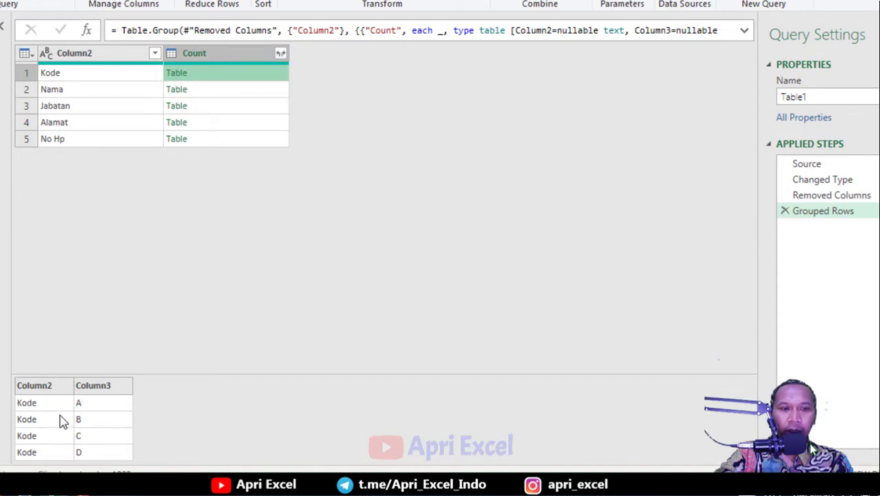
click(207, 89)
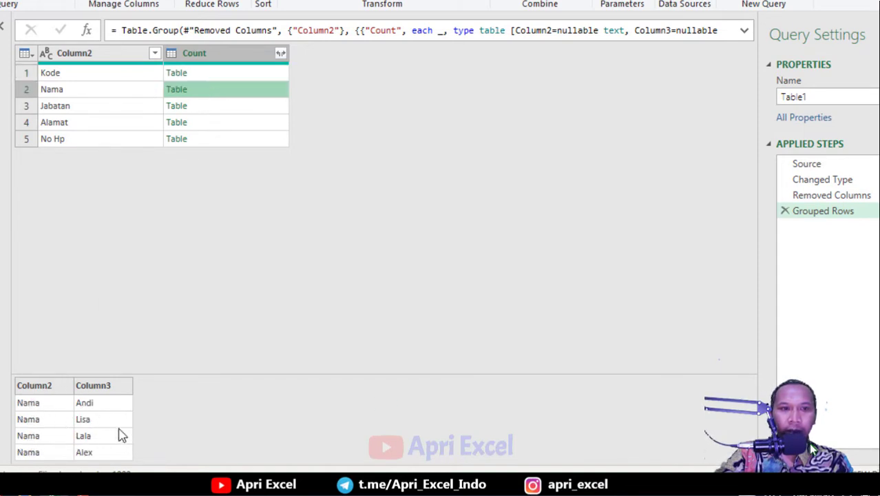
click(224, 108)
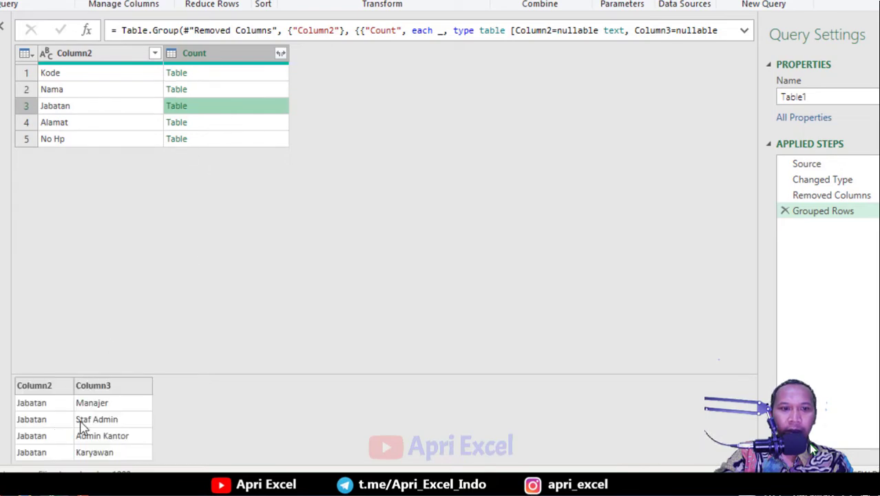
click(237, 72)
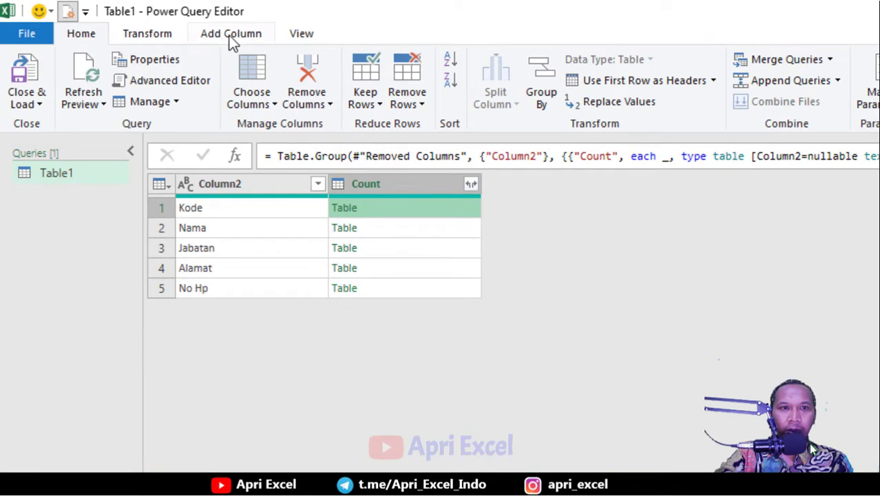
Add a custom column named Custom with the formula = [Count][Column3] and preview its lists for Kode and Nama.
click(231, 38)
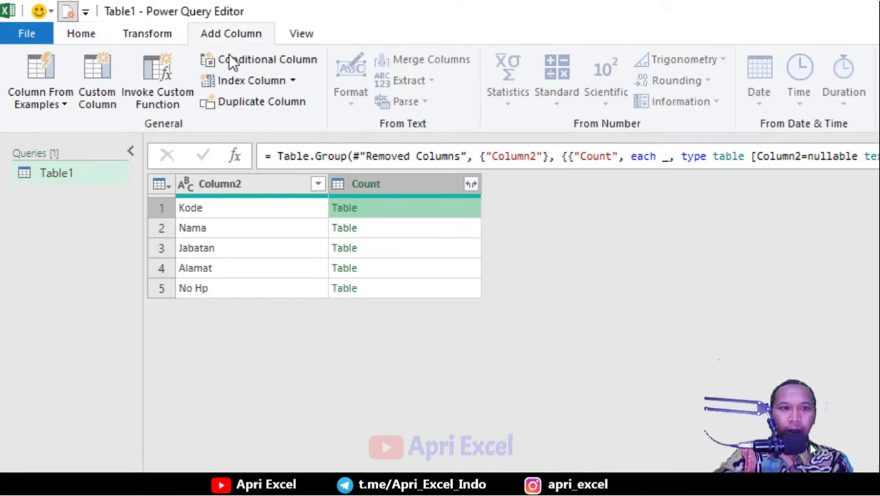
click(112, 67)
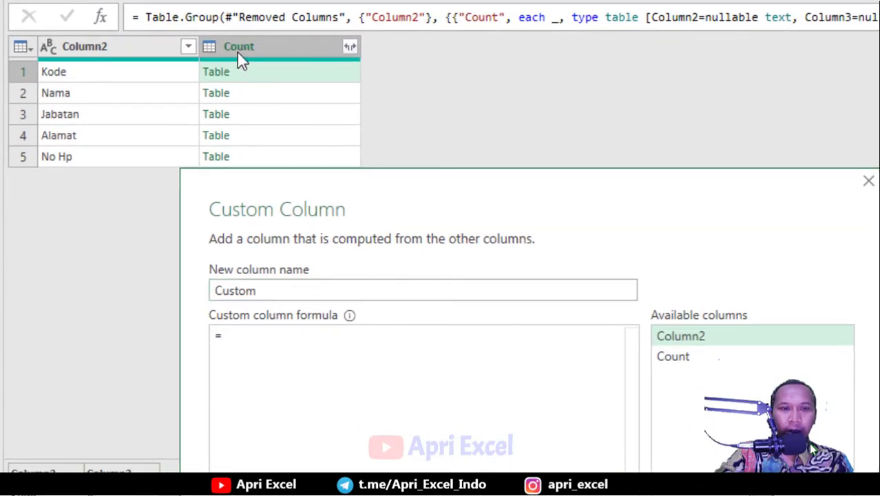
click(671, 355)
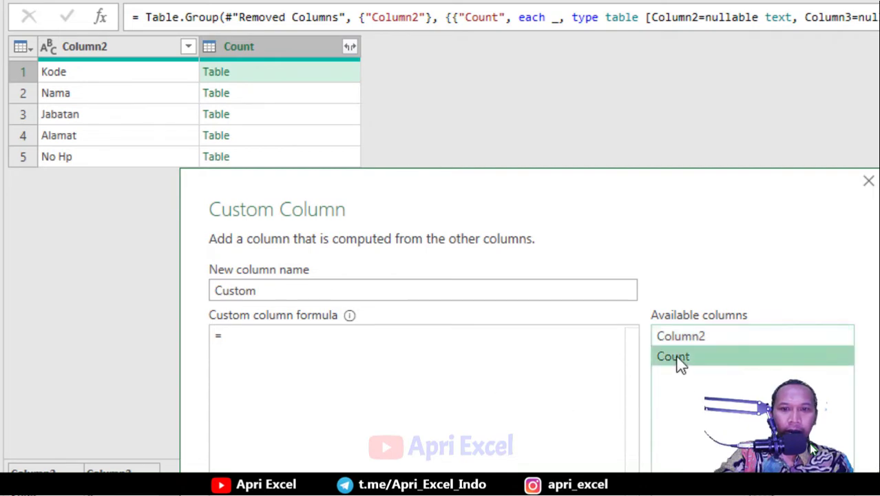
double_click(677, 363)
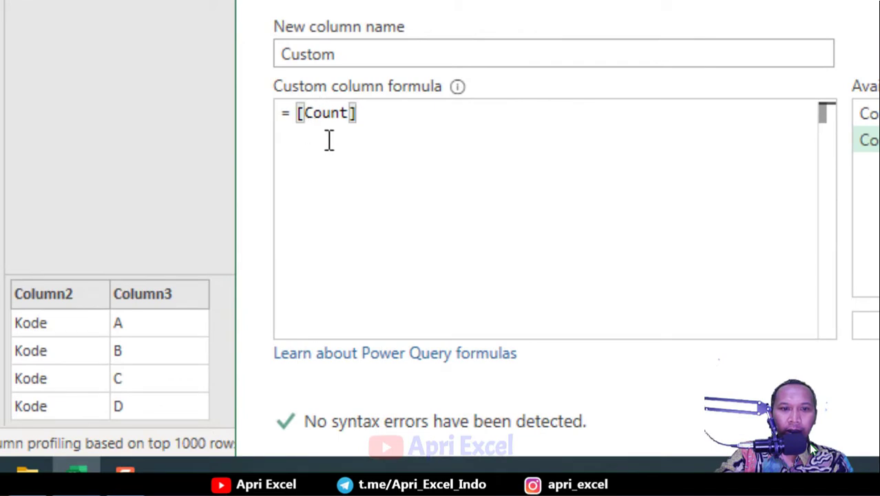
text([)
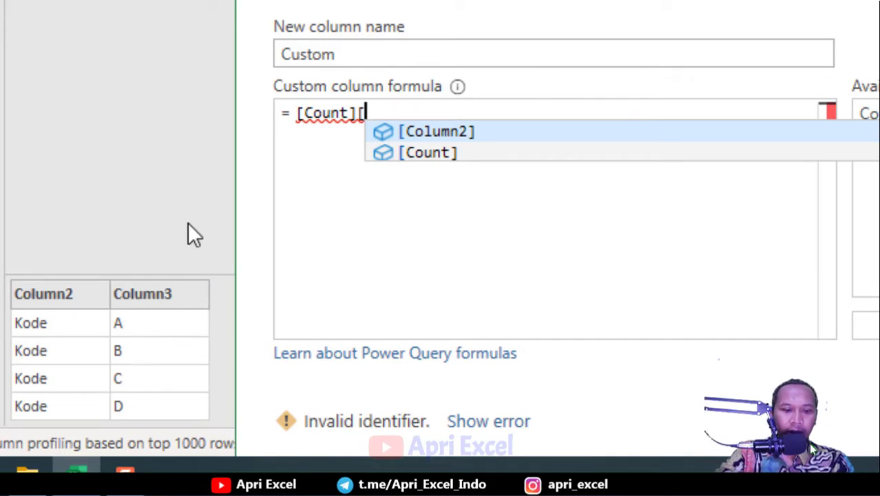
text(Column)
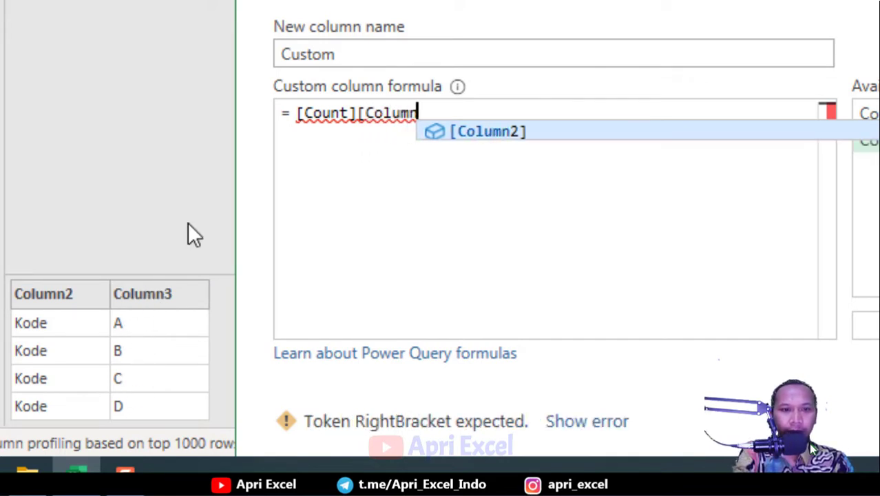
text(3)
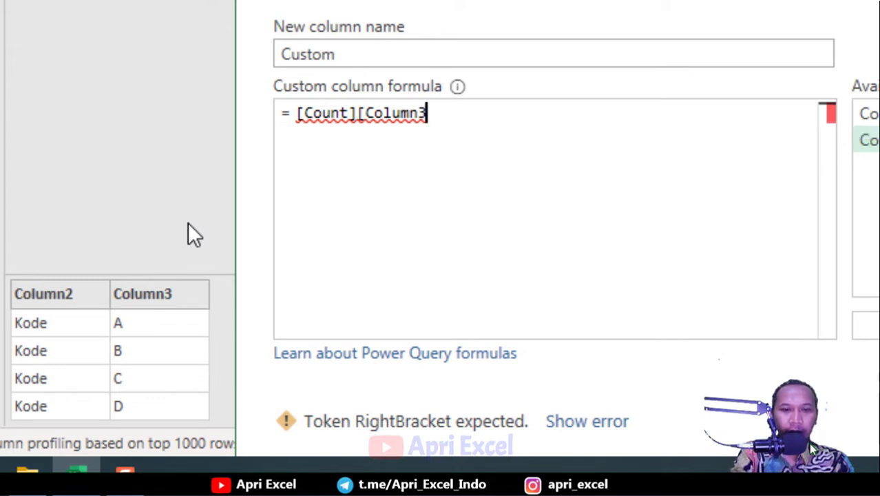
text(])
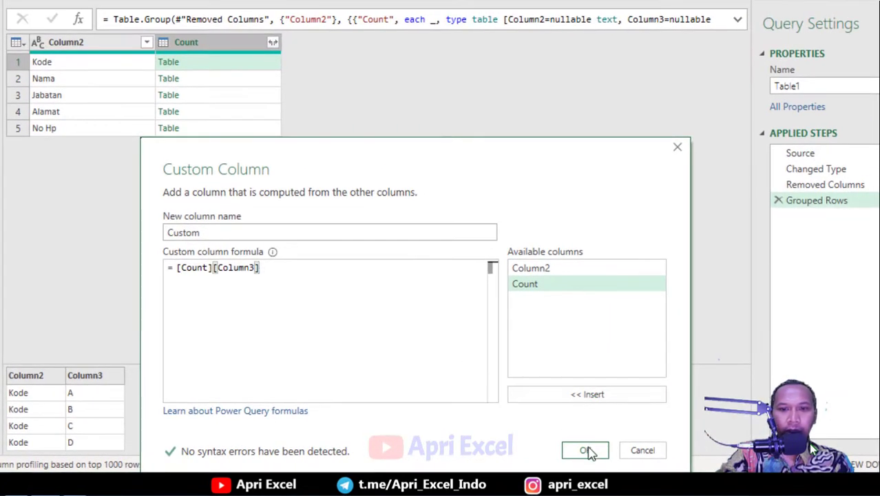
click(586, 451)
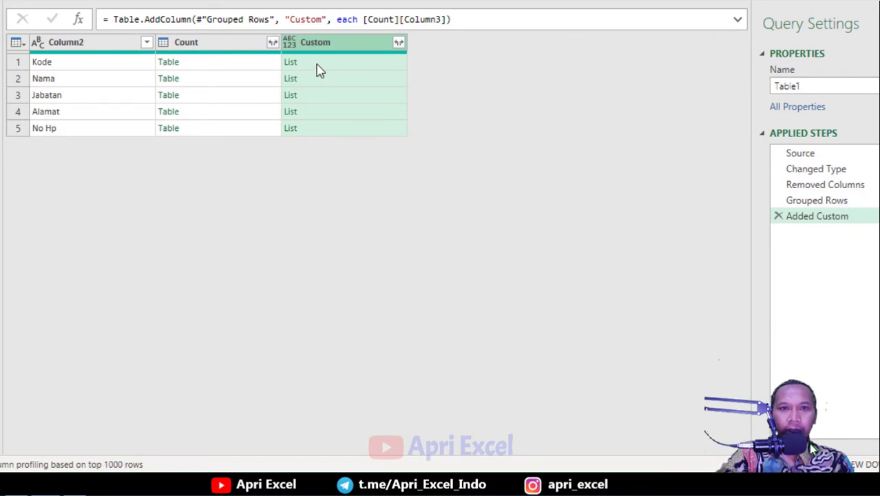
click(319, 69)
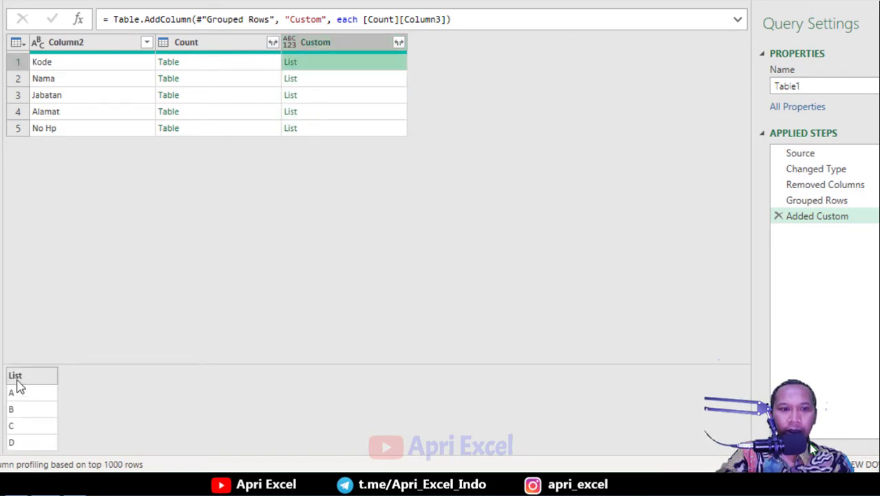
click(332, 82)
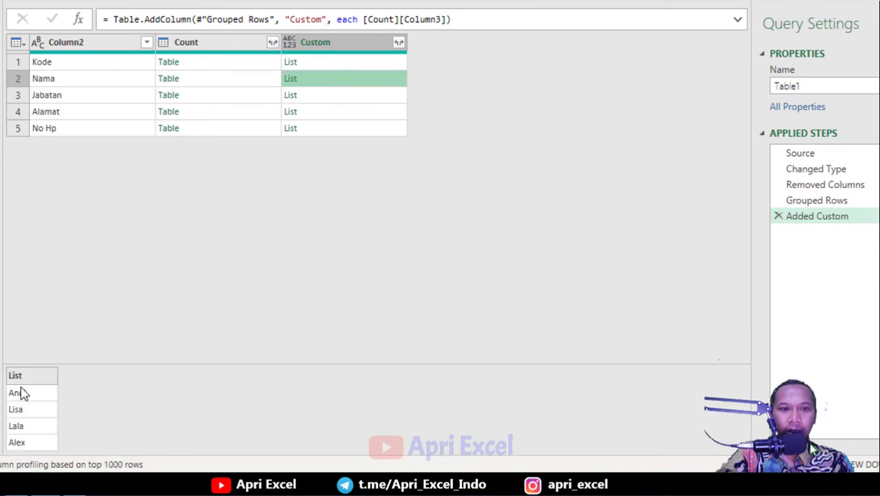
click(220, 66)
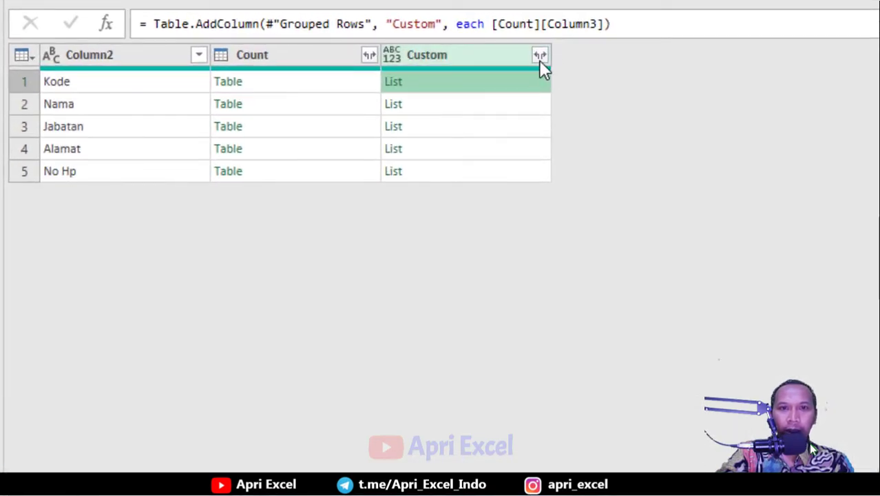
Extract the list values in the Custom column as text joined with a comma delimiter.
click(539, 56)
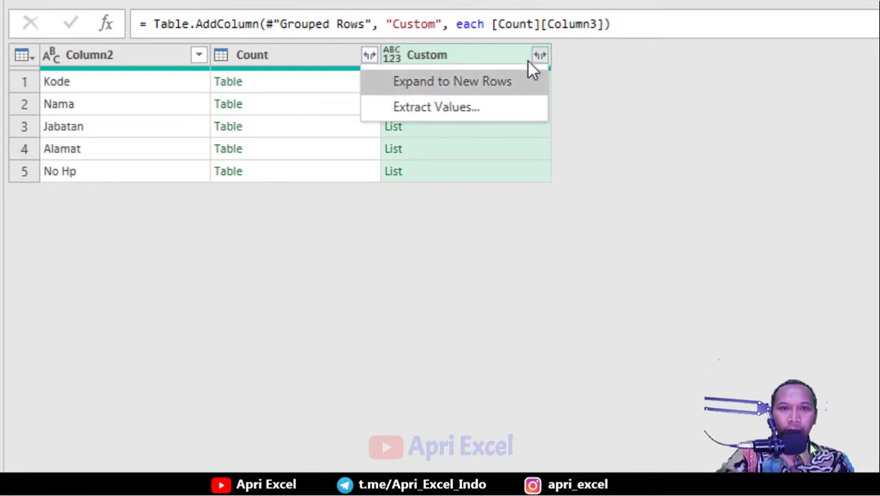
click(478, 110)
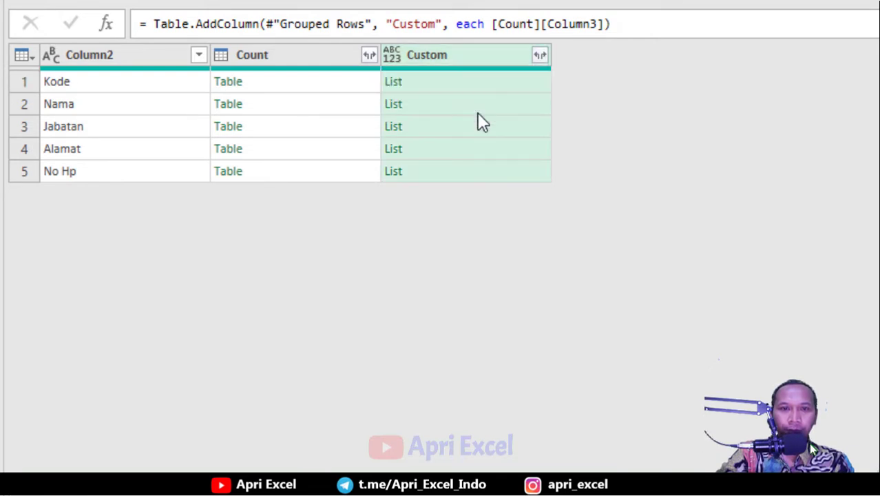
click(354, 236)
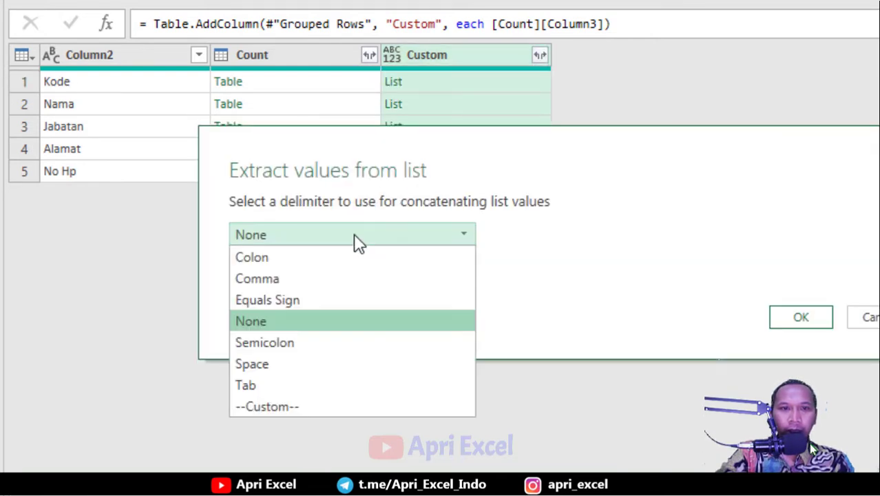
click(333, 273)
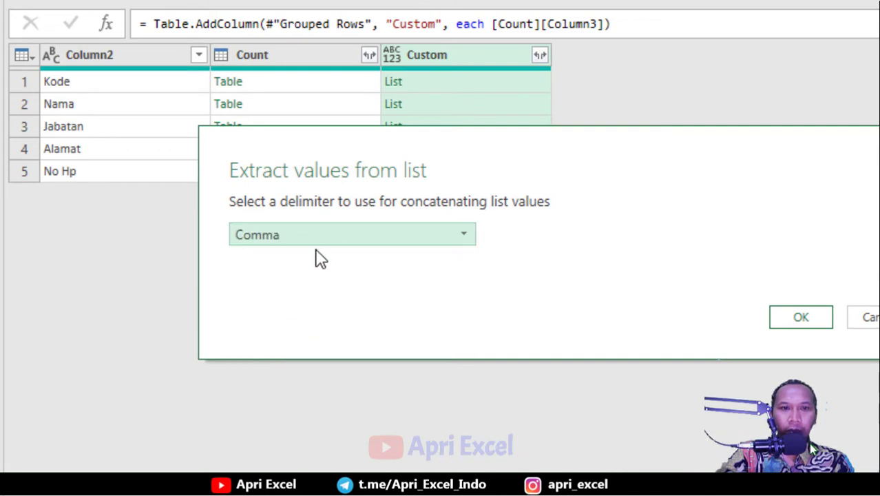
click(804, 324)
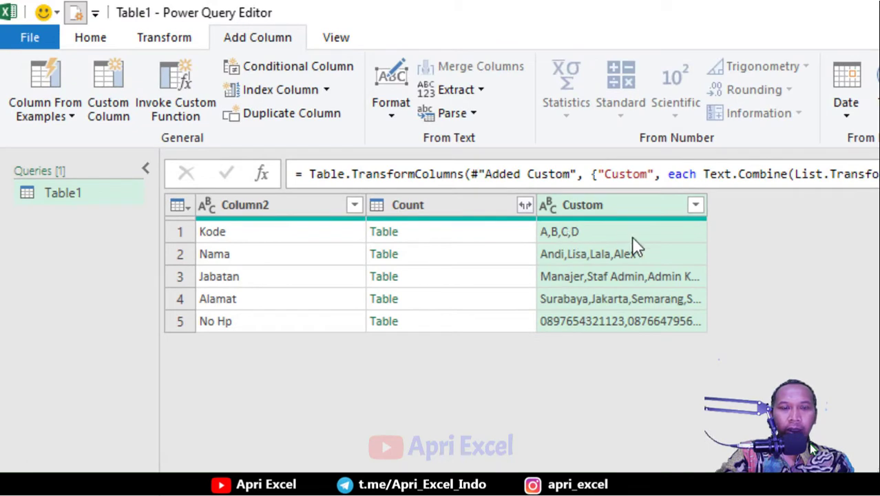
Split the Custom column by the comma delimiter at each occurrence.
click(110, 34)
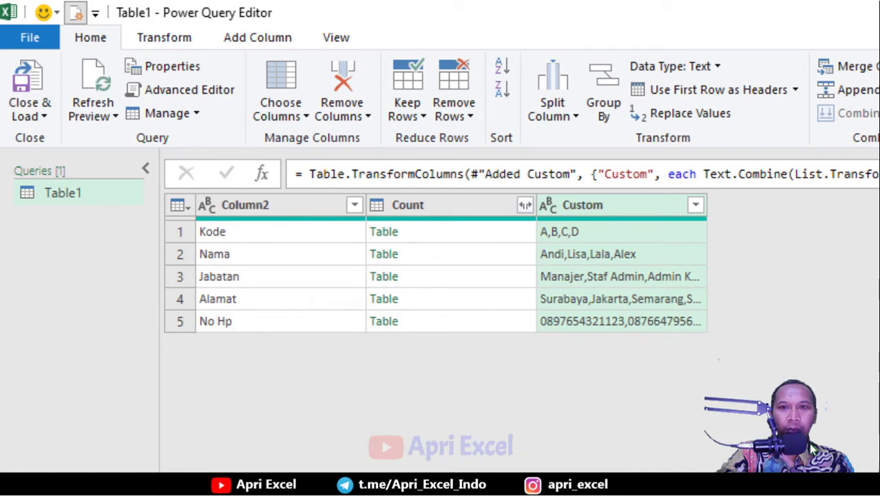
click(555, 121)
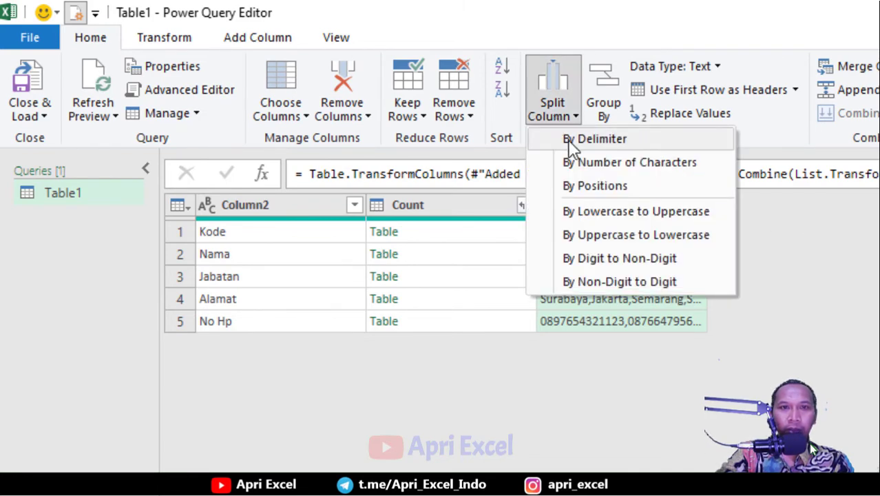
click(569, 140)
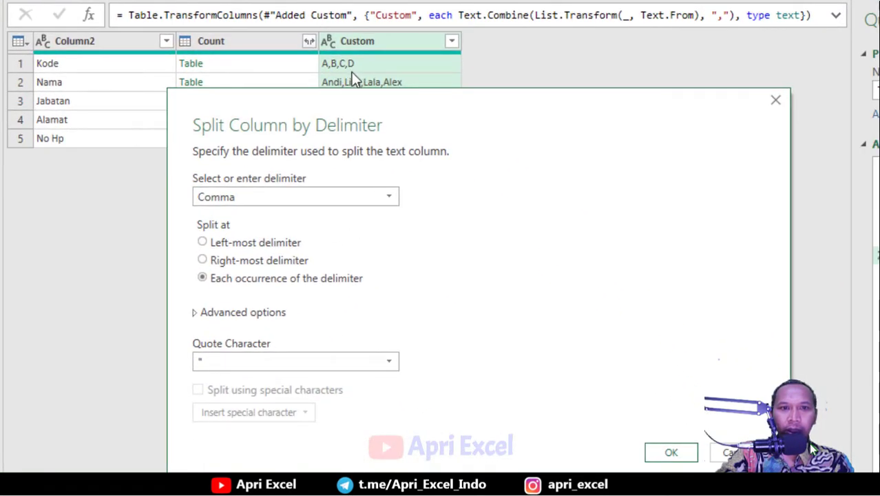
click(667, 453)
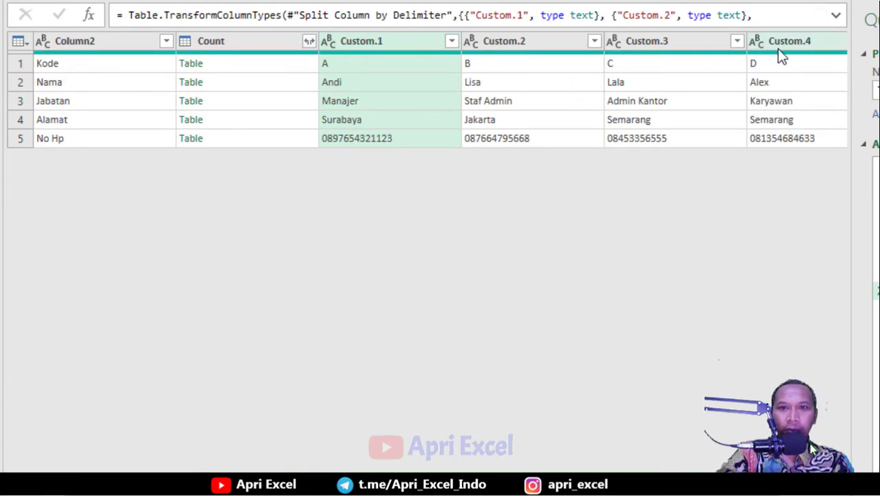
Remove the Count column of nested tables from the query.
click(234, 38)
right_click(234, 37)
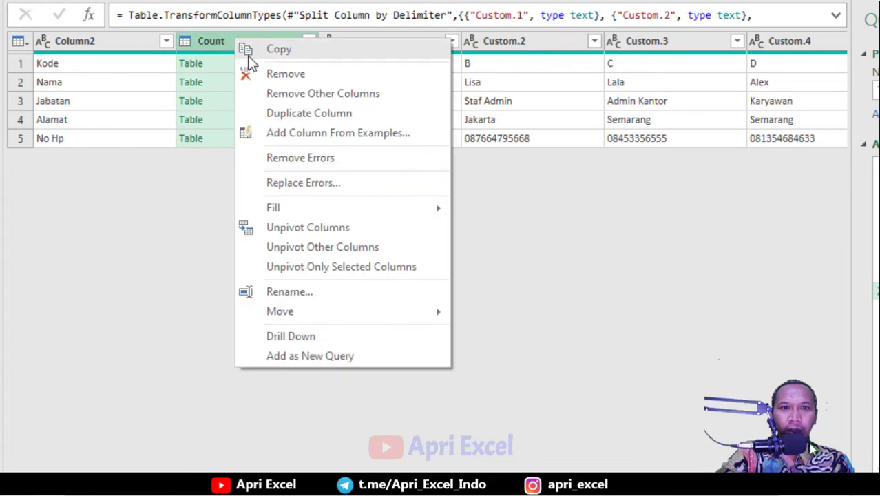
click(258, 82)
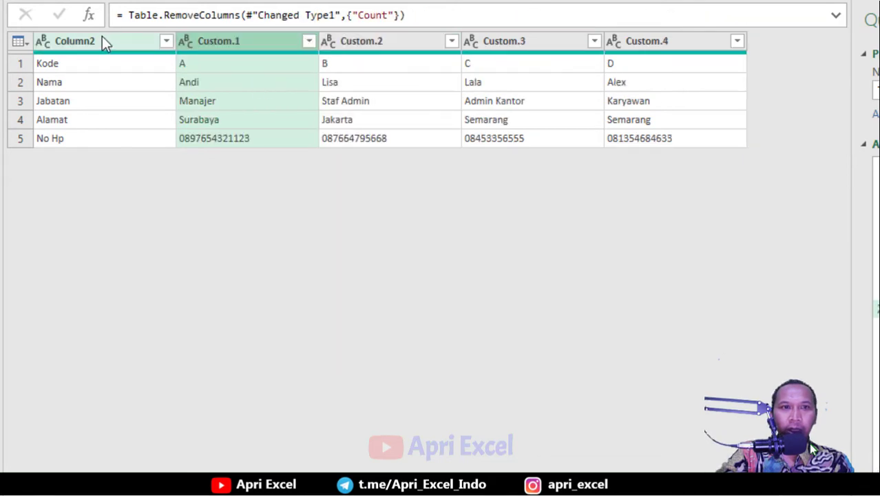
Transpose the query table so that the field names in Column2 run across the first row.
click(78, 41)
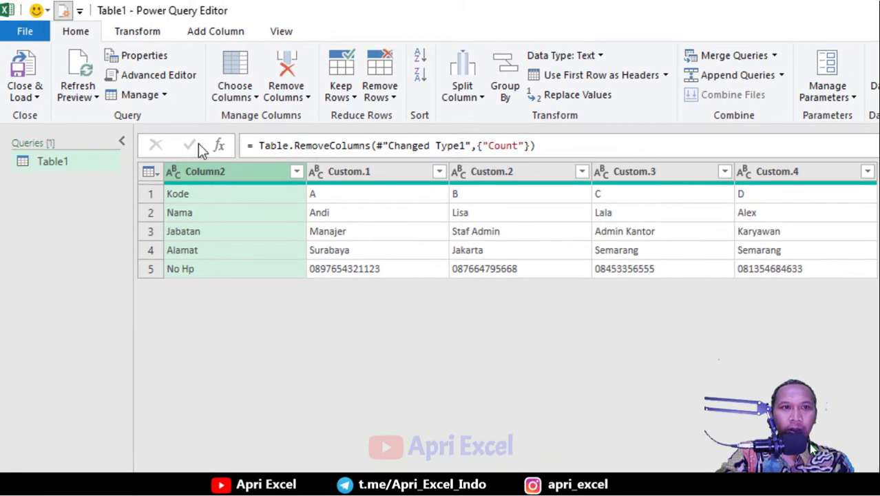
click(137, 32)
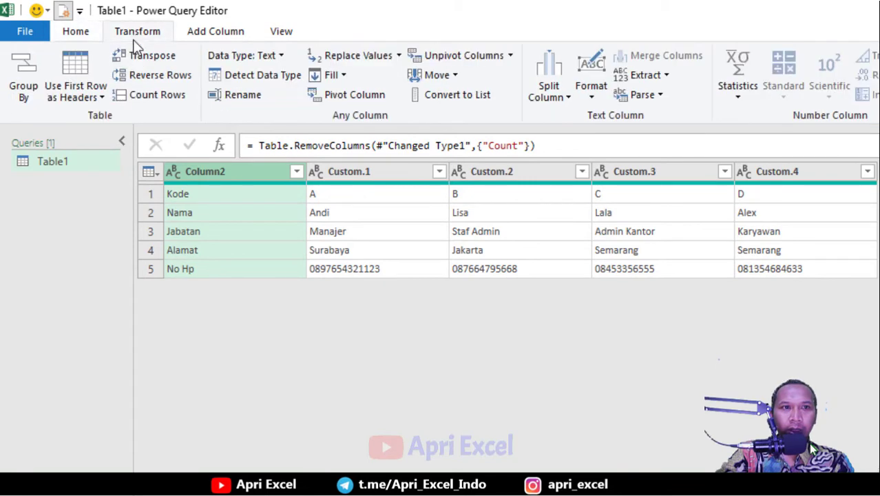
click(141, 58)
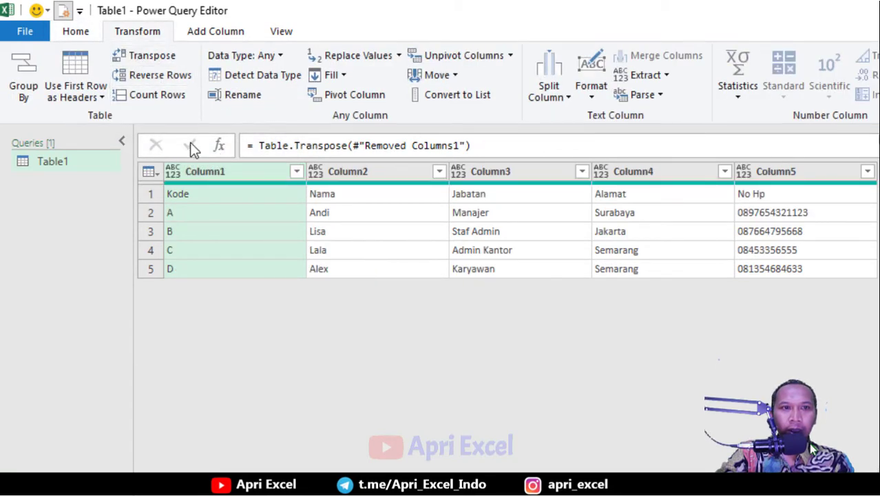
Promote the first row with Kode, Nama, Jabatan, Alamat and No Hp to column headers.
click(177, 196)
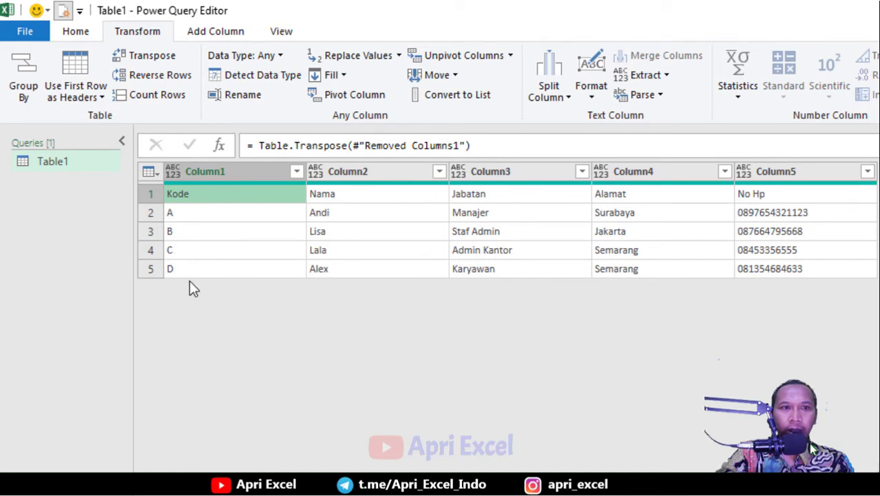
click(146, 199)
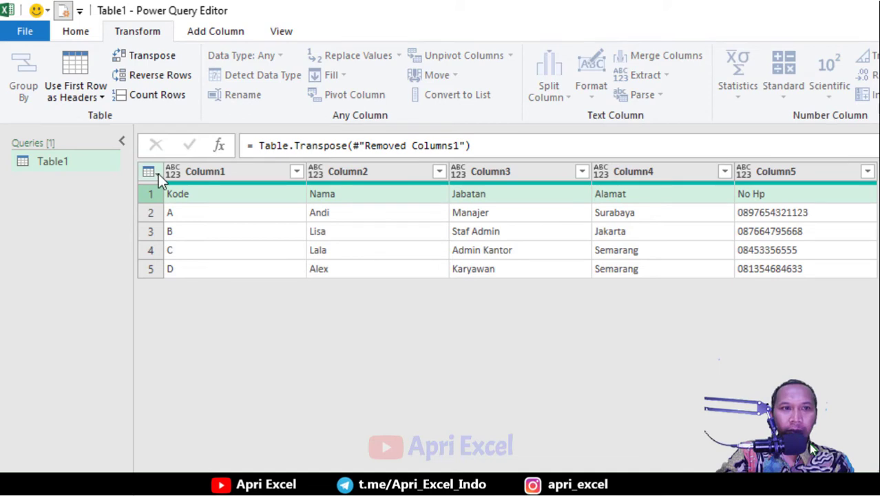
click(156, 176)
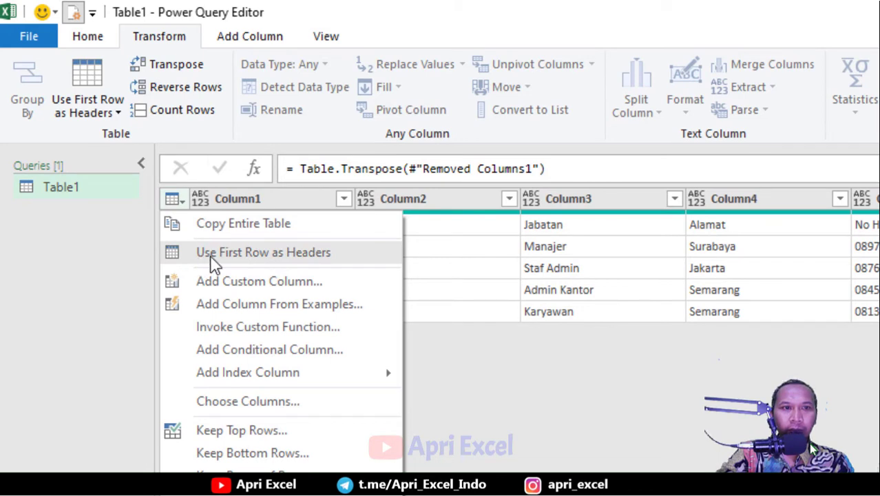
click(239, 258)
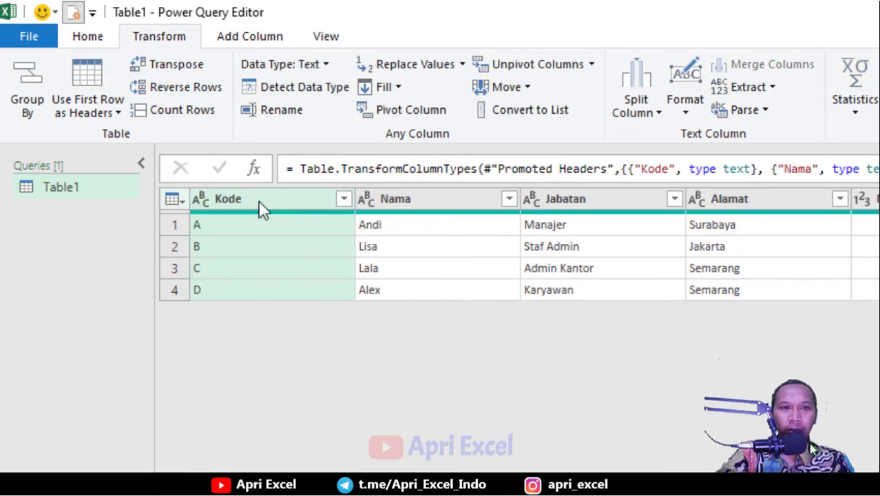
Add an index column starting from 1 and move it in front of the Kode column.
click(99, 40)
click(233, 37)
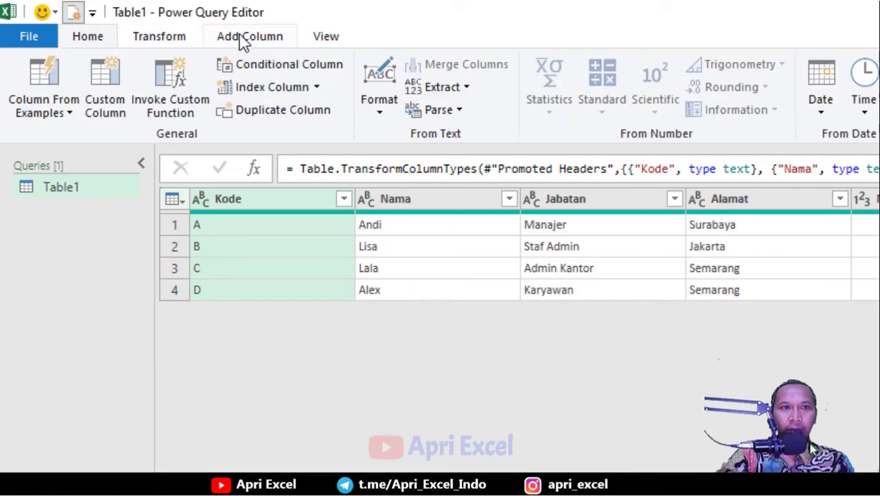
click(316, 87)
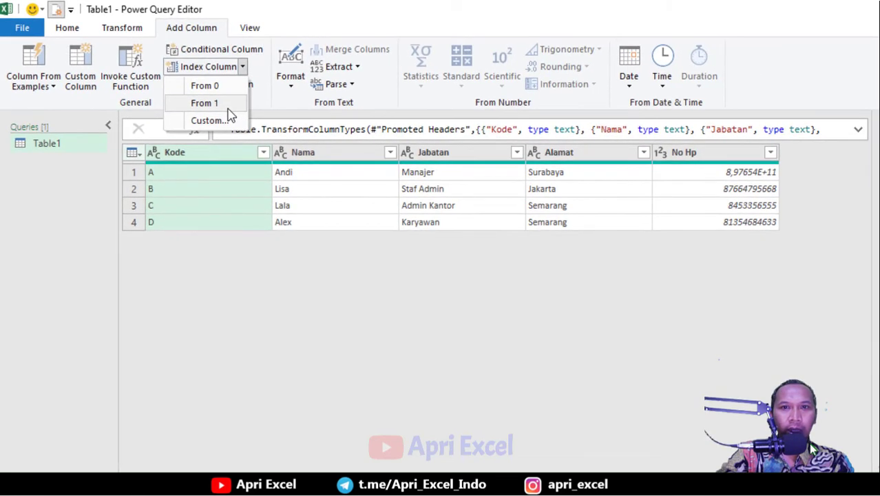
click(252, 128)
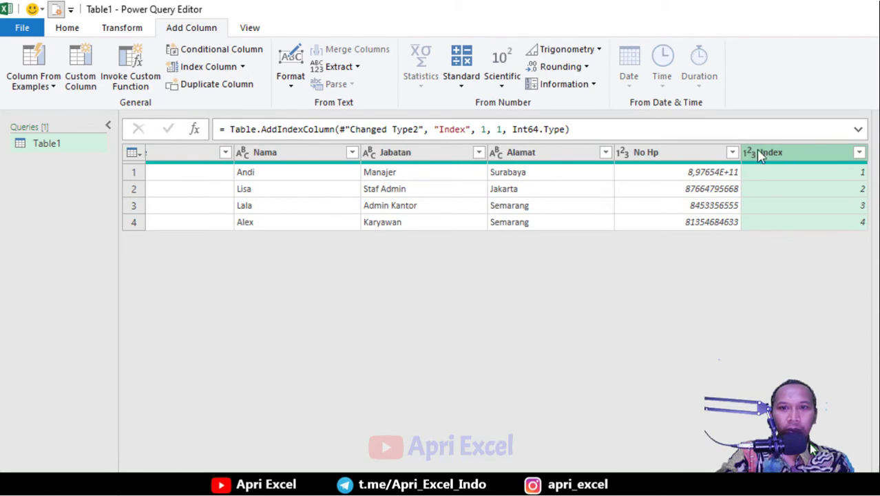
drag(759, 156, 187, 153)
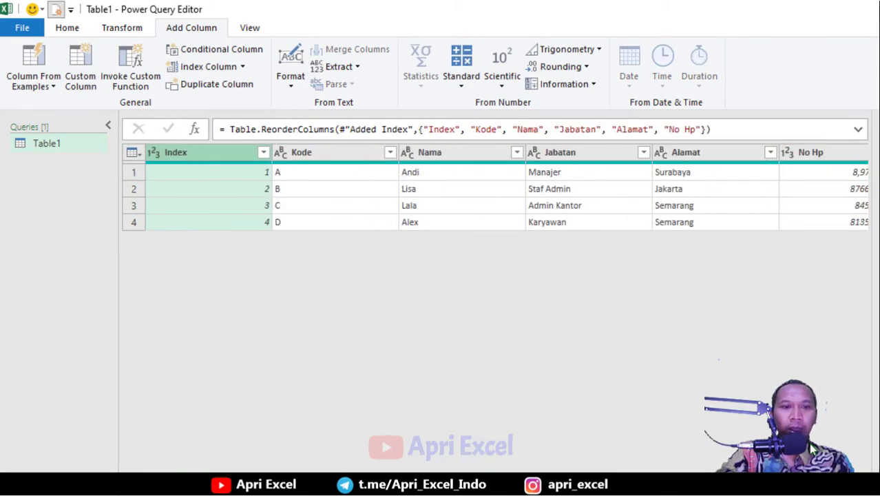
drag(482, 478, 533, 478)
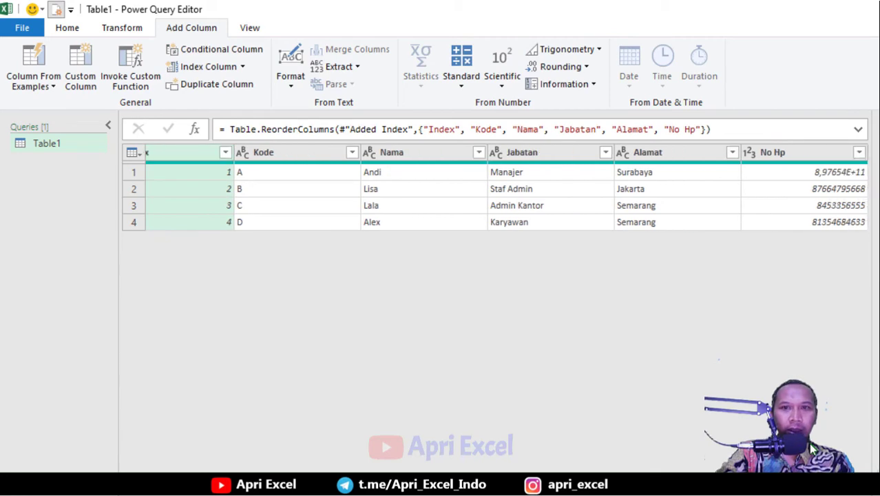
Delete the Changed Type2 step from the query and go back to its final Reordered Columns step.
click(780, 155)
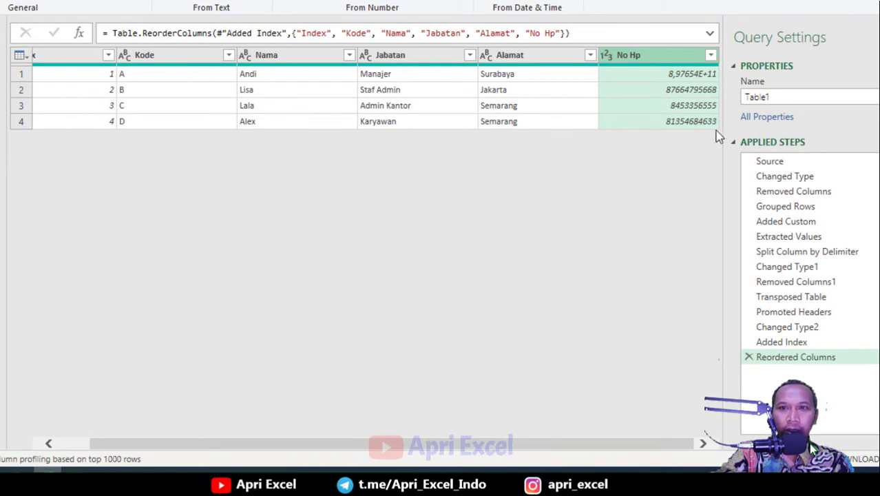
click(790, 328)
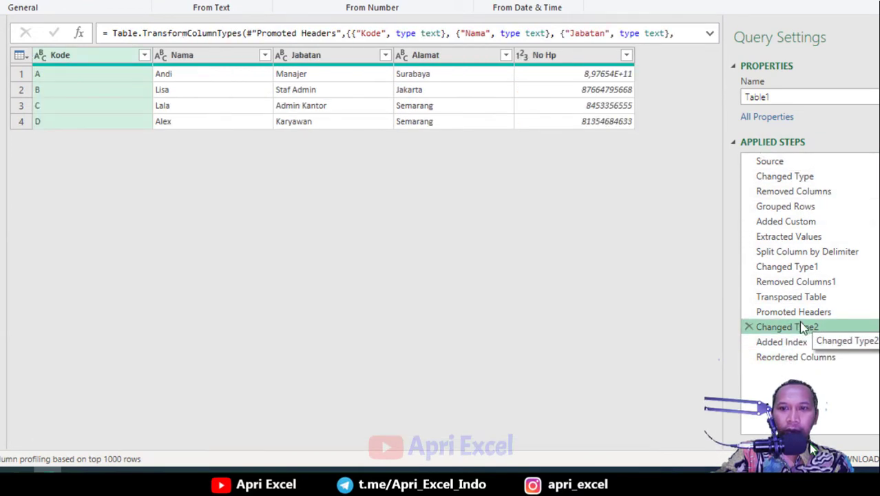
click(748, 328)
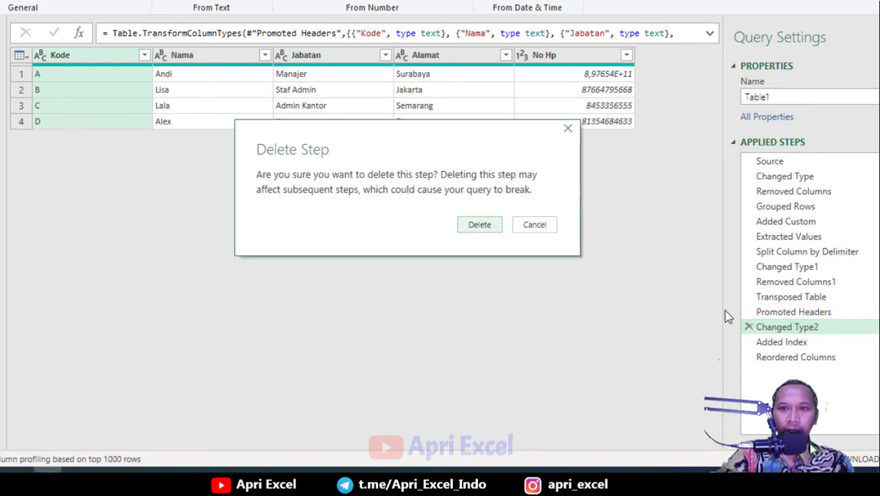
click(491, 223)
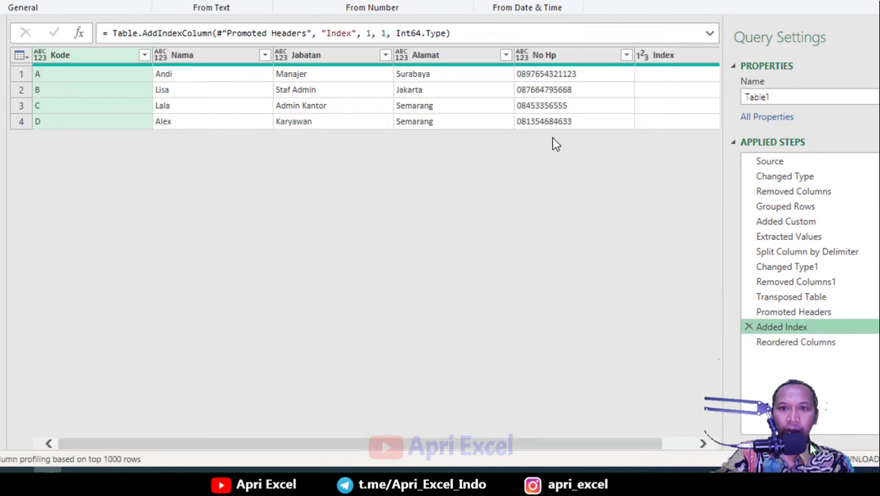
drag(434, 446, 468, 446)
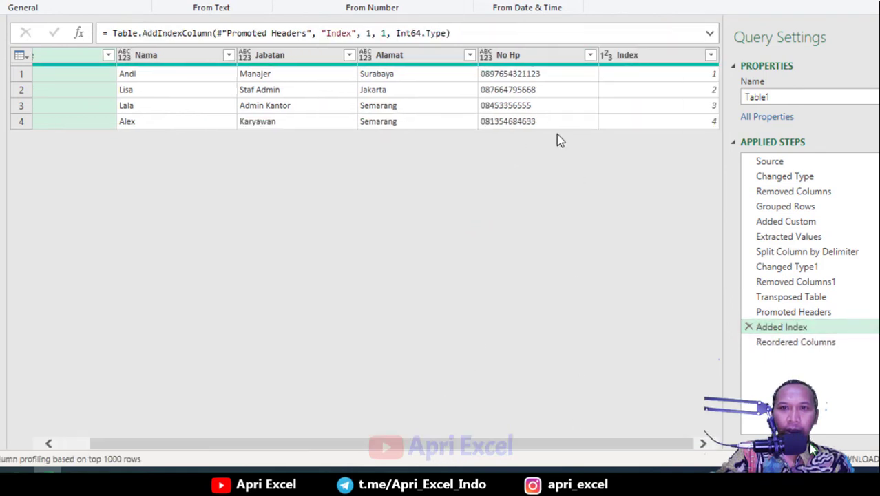
click(815, 342)
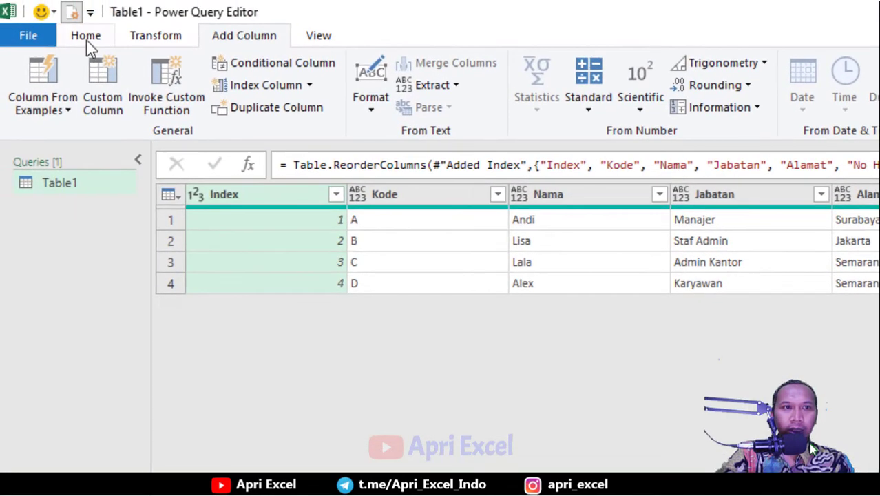
Close the query editor and load the result as a table into the existing worksheet at cell E3.
click(87, 38)
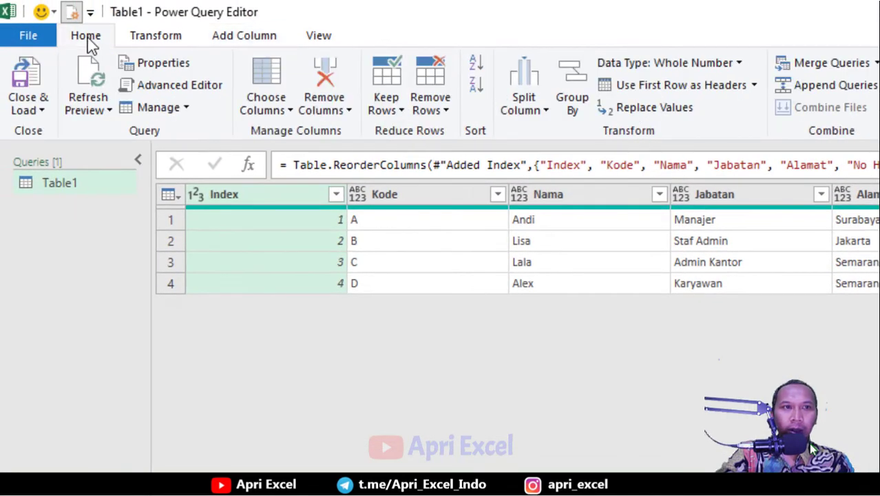
click(40, 111)
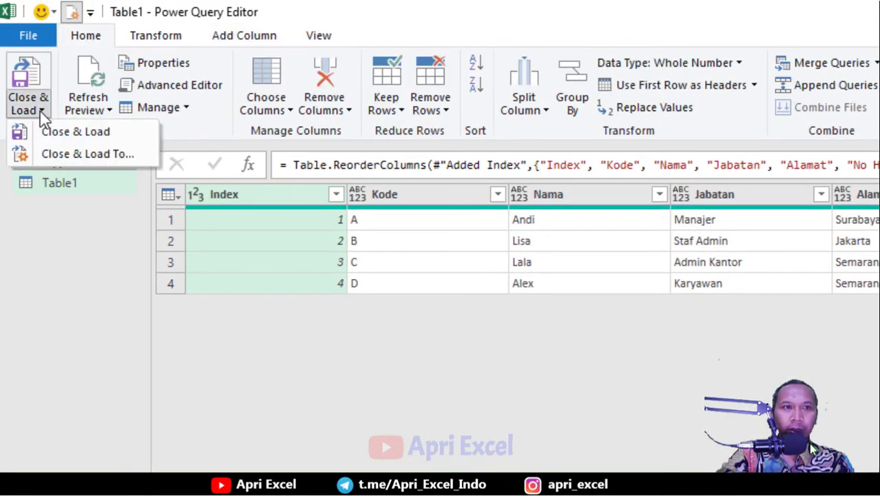
click(55, 156)
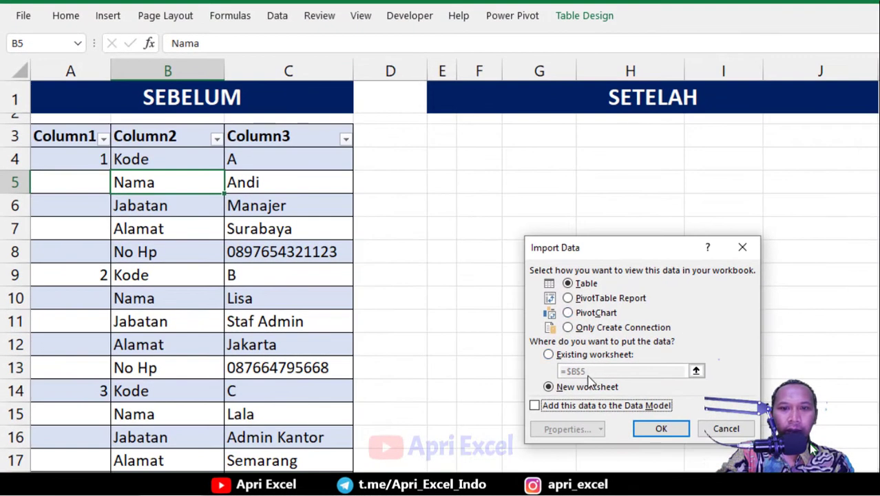
click(594, 354)
click(588, 371)
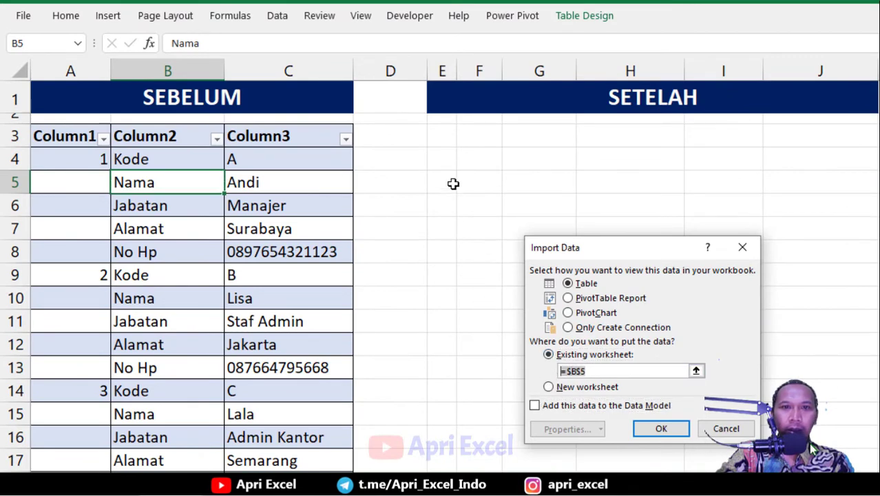
click(448, 135)
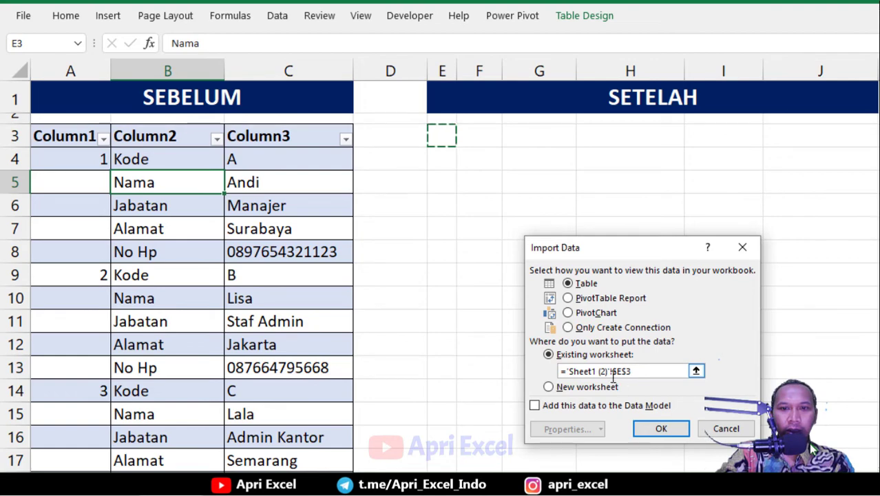
click(661, 427)
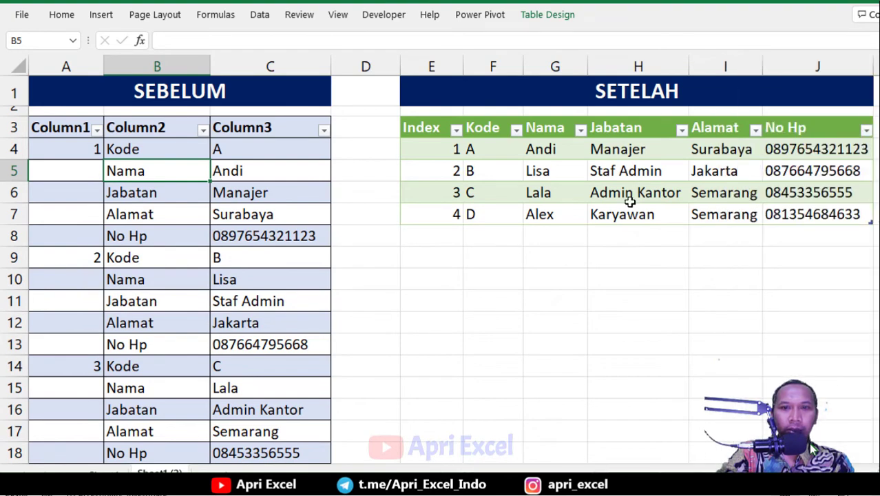
click(604, 192)
click(555, 256)
Copy the fourth record in A19:C23 of the SEBELUM table and paste it directly below, starting at A24.
scroll(555, 256, down, 2)
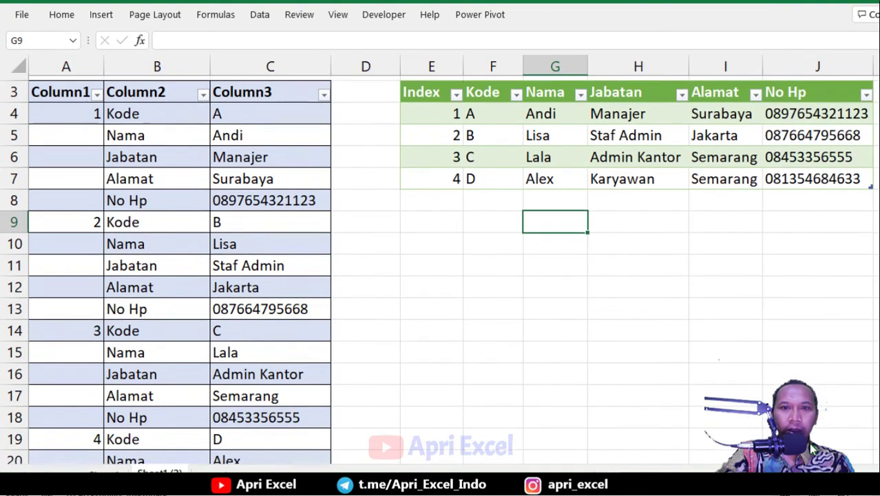
drag(96, 347, 261, 428)
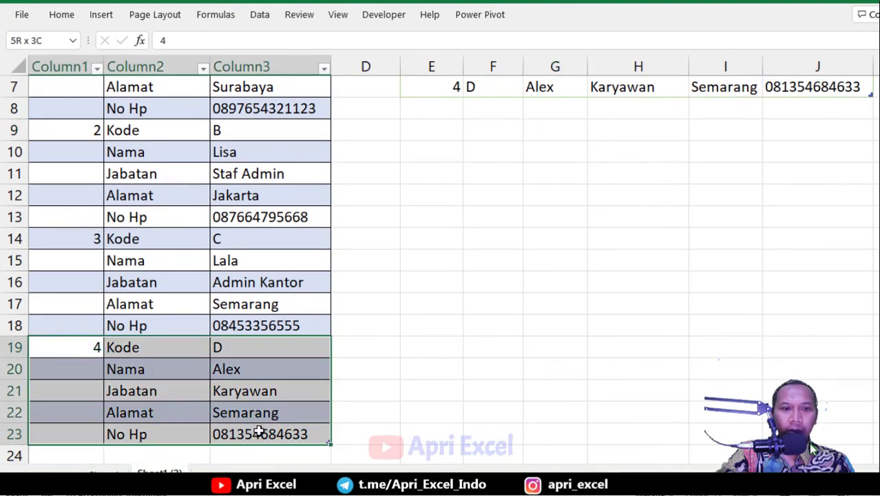
key(ctrl+c)
click(78, 455)
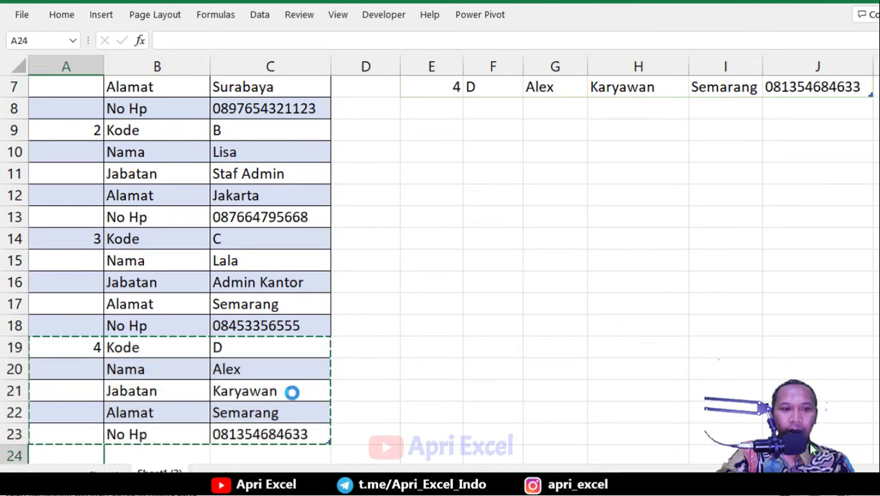
key(ctrl+v)
Change the pasted record's number to 5, its Kode to E and its Nama to fgafae.
scroll(296, 365, down, 3)
click(73, 267)
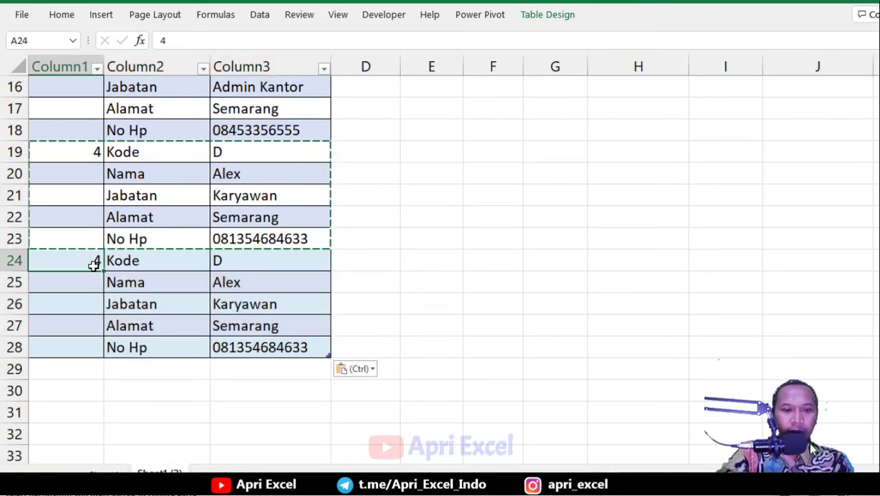
text(5)
click(227, 268)
text(E)
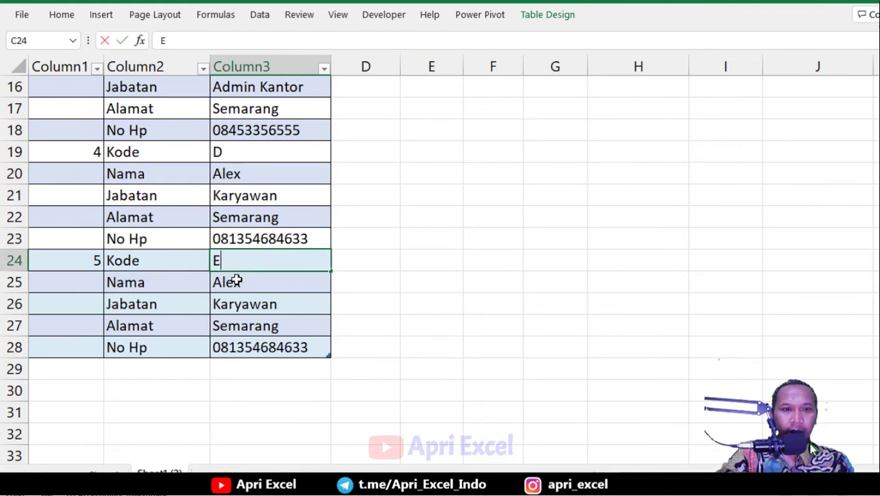
key(Return)
text(fgafae)
click(496, 239)
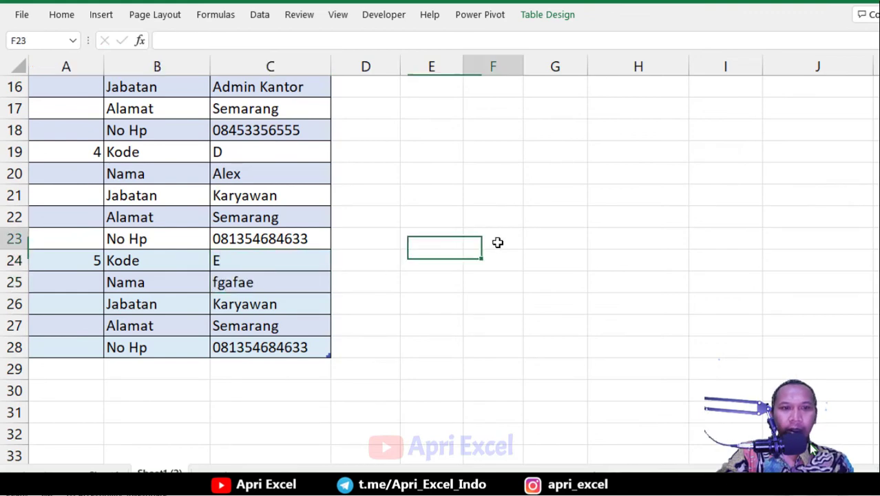
Refresh the SETELAH query table.
scroll(441, 275, up, 5)
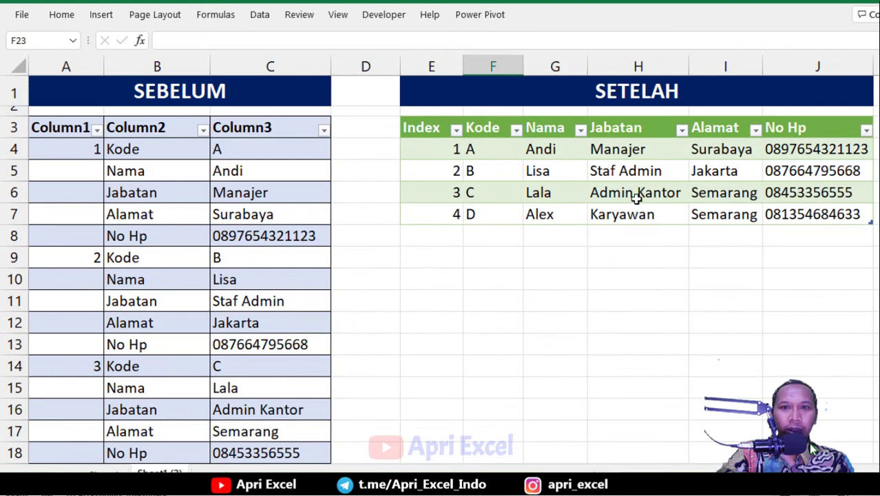
click(543, 192)
right_click(547, 196)
click(586, 196)
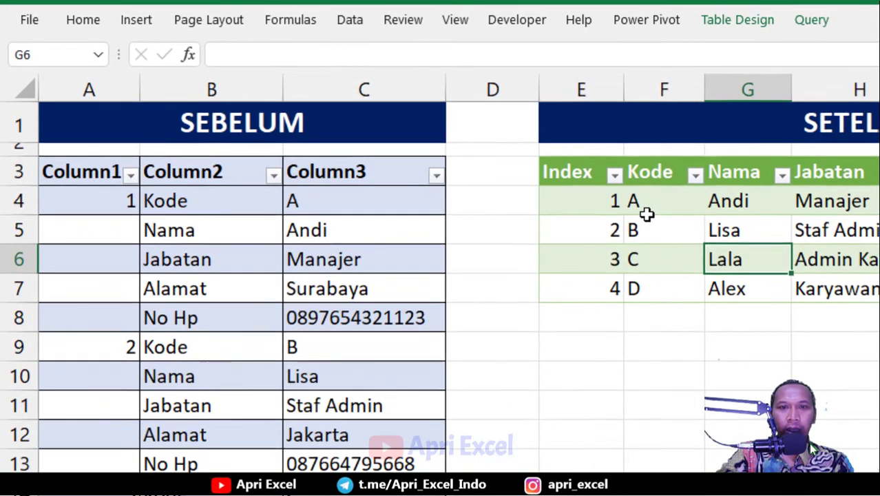
Open the SETELAH table's query for editing and show the full formula of its Split Column by Delimiter step.
click(484, 148)
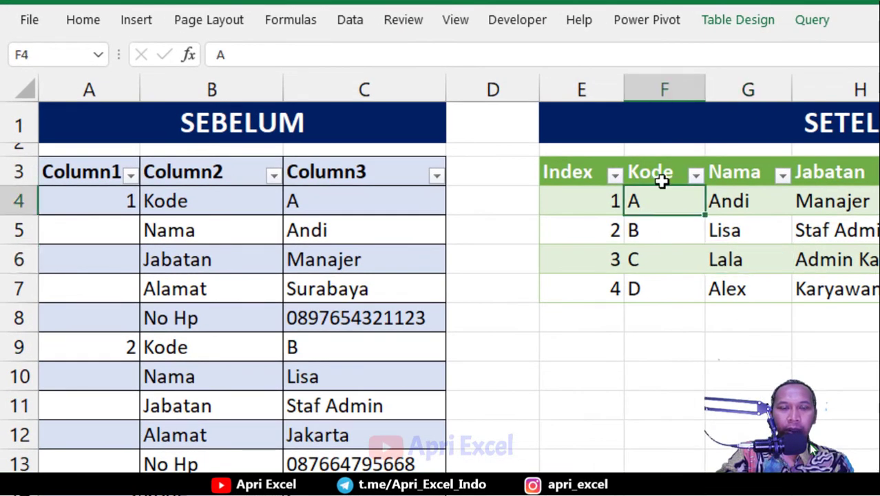
click(819, 26)
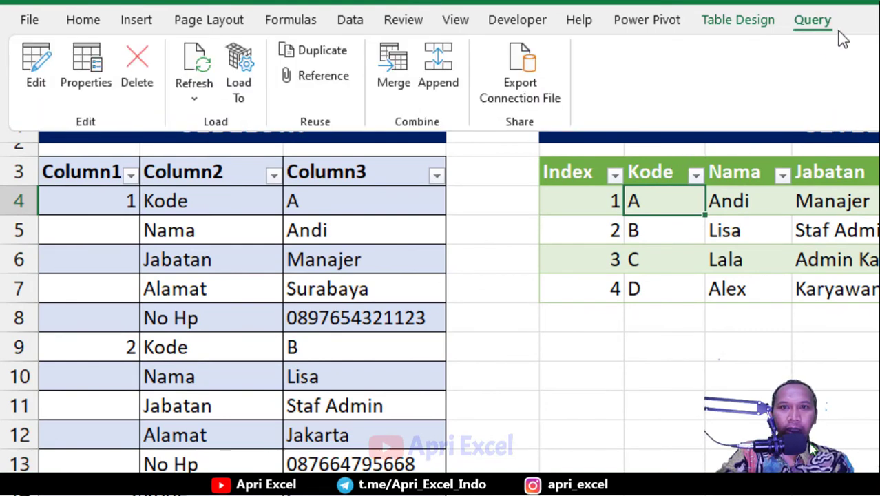
click(33, 58)
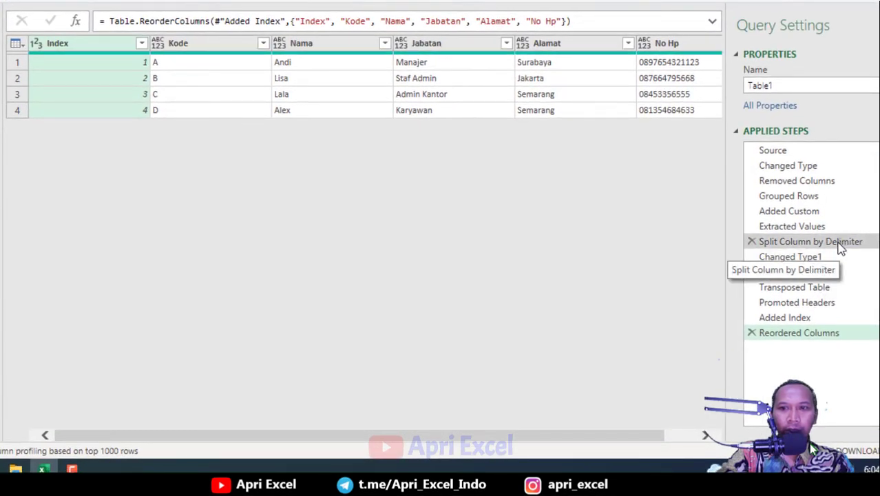
click(838, 244)
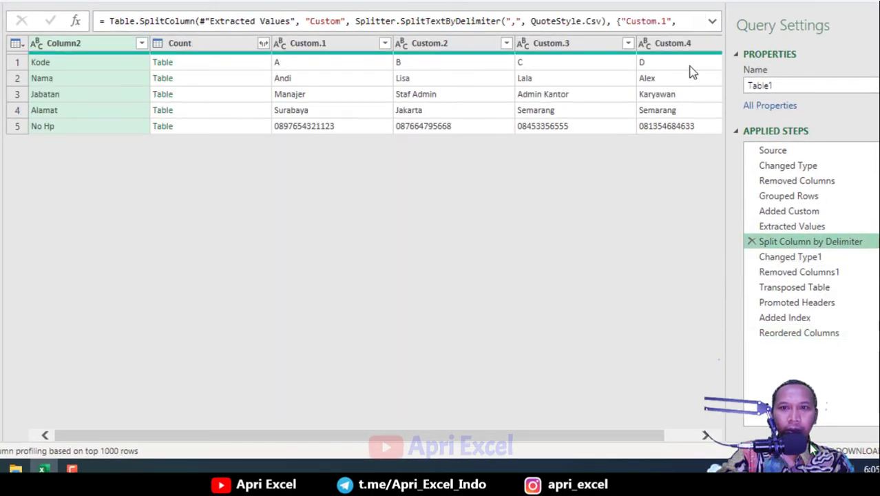
drag(286, 436, 318, 437)
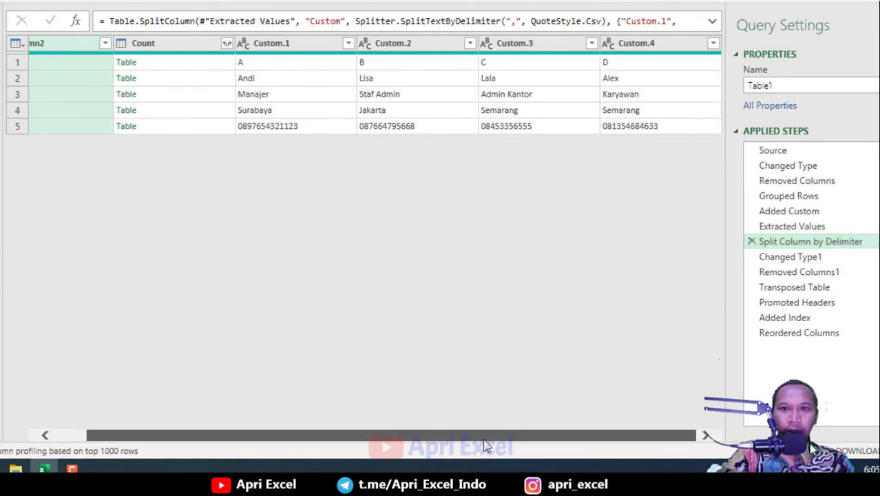
click(647, 47)
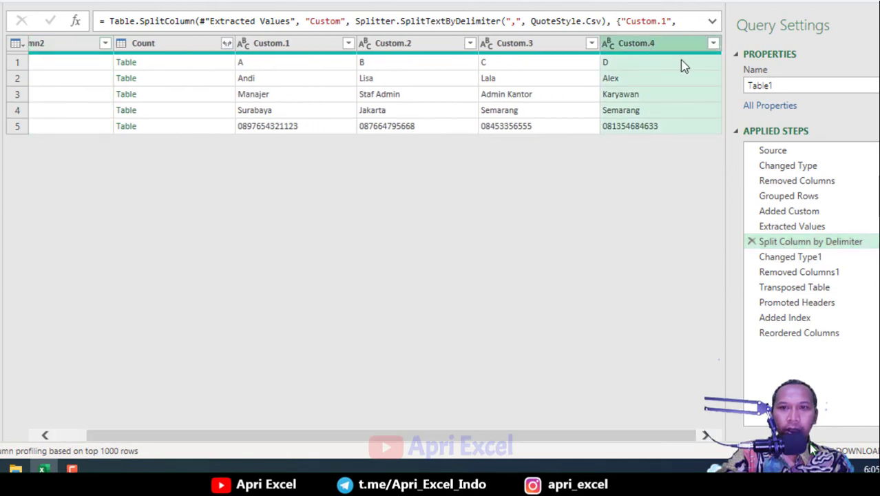
click(713, 22)
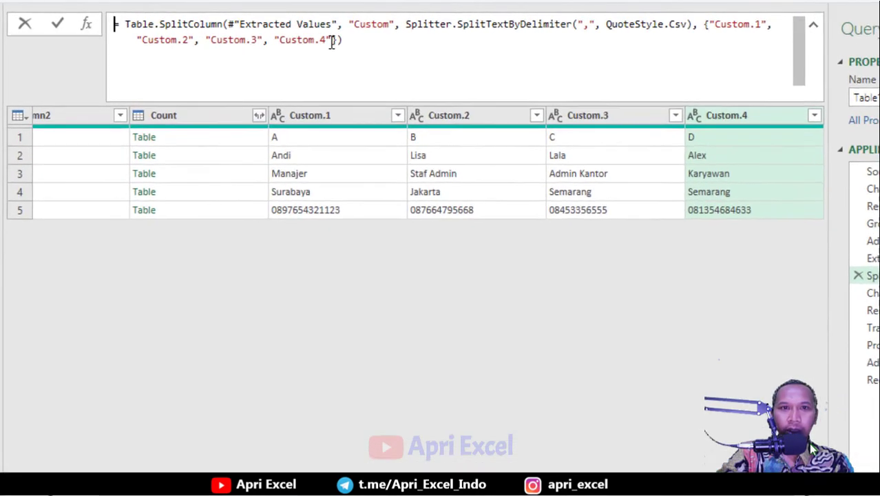
Add "Custom.5" after "Custom.4" in the column name list of the Split Column by Delimiter formula.
click(297, 36)
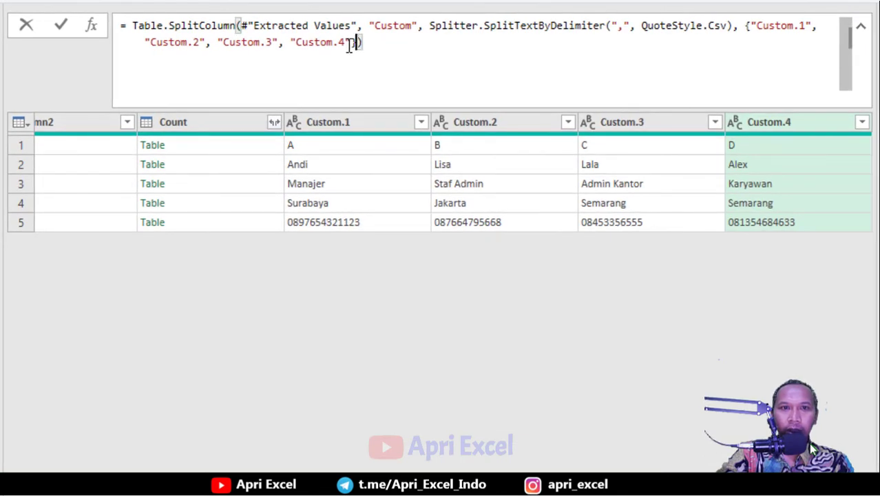
drag(349, 44, 279, 44)
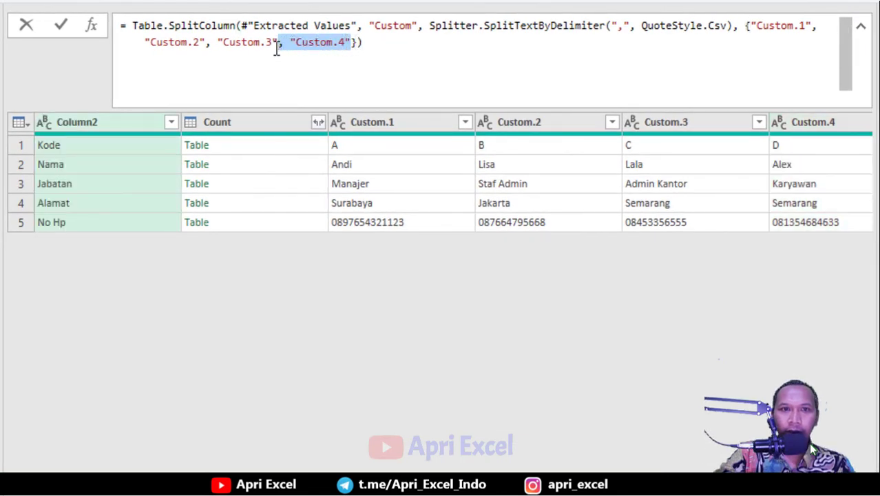
key(ctrl+c)
click(351, 42)
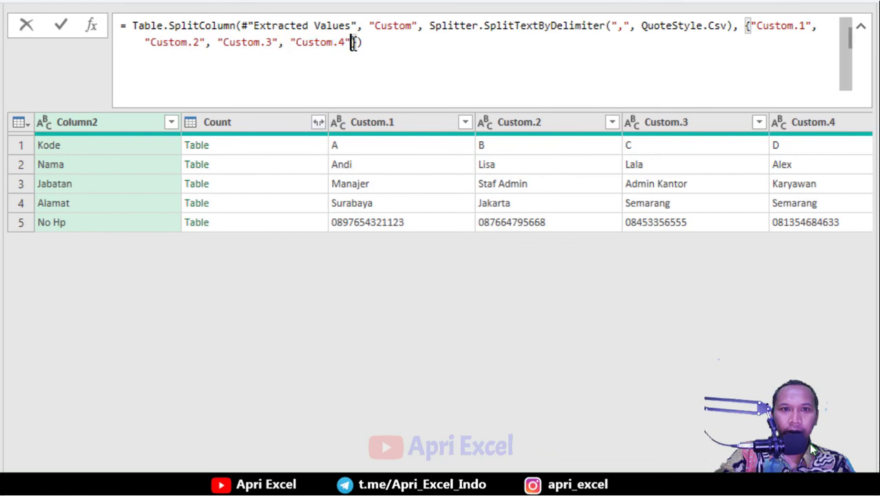
key(ctrl+v)
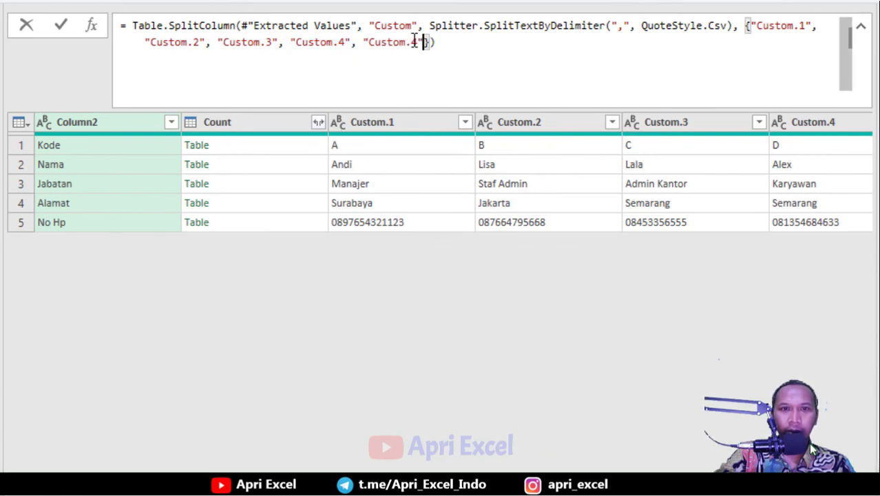
double_click(415, 42)
text(5)
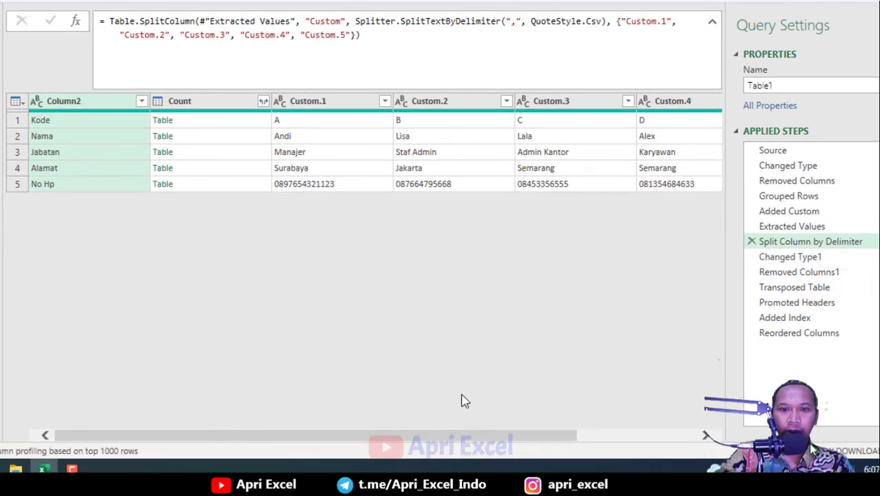
drag(434, 435, 633, 420)
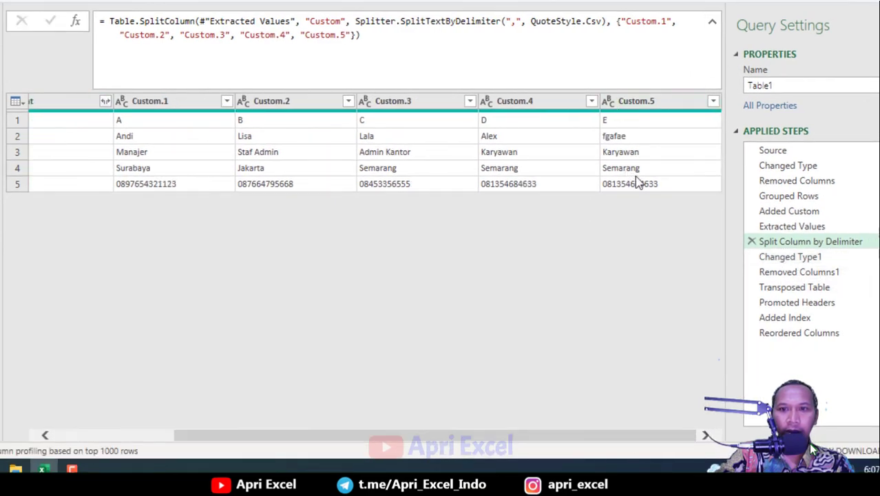
Return to the Reordered Columns step, load the updated query into the worksheet and check the fifth record in SETELAH.
click(805, 334)
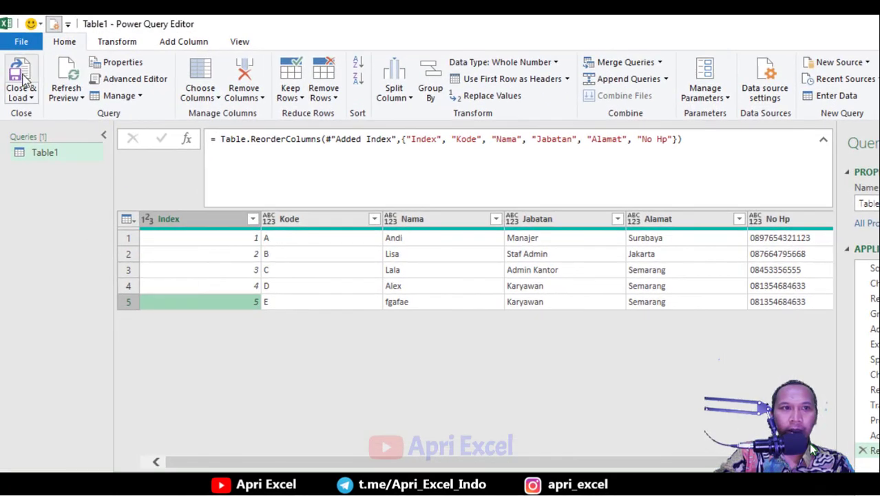
click(23, 79)
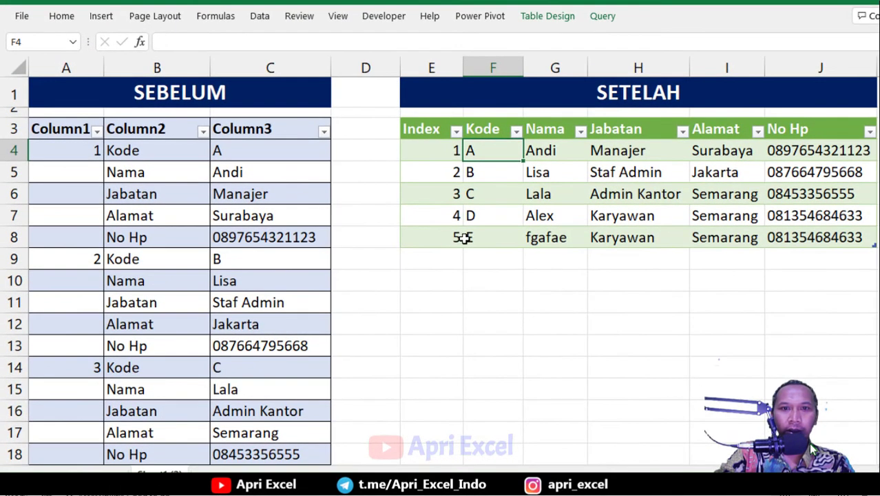
click(464, 237)
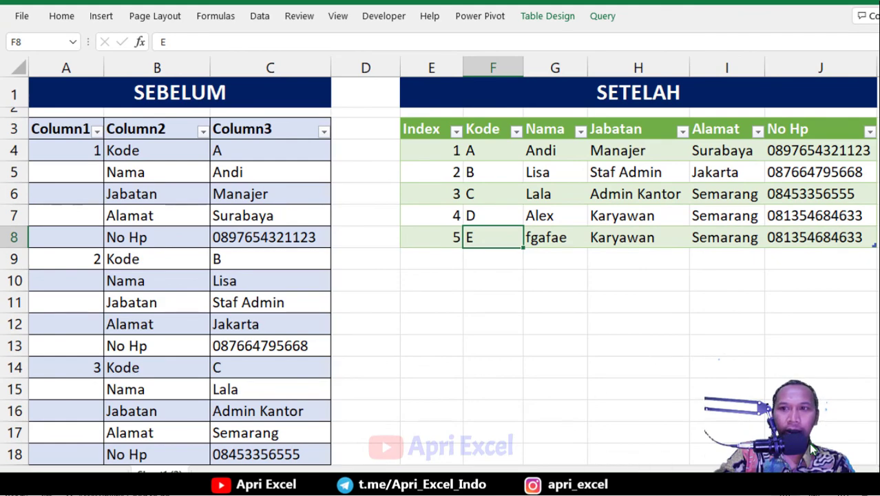
scroll(619, 234, down, 4)
scroll(619, 234, up, 4)
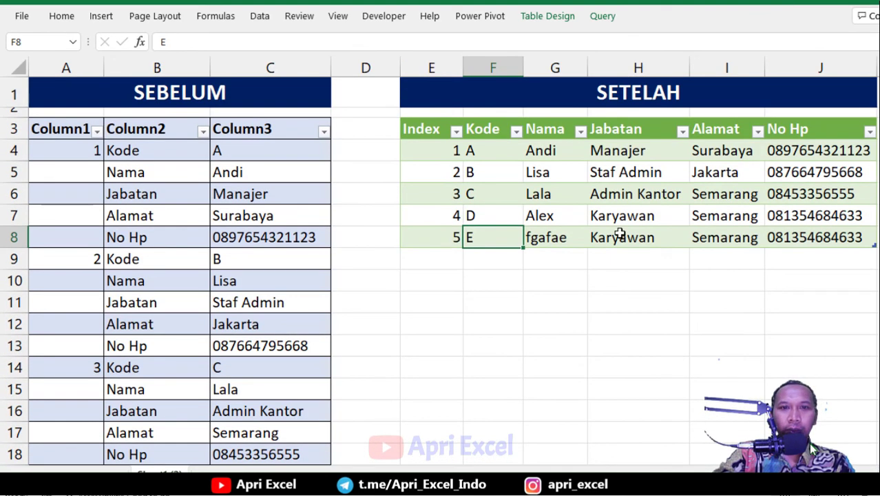